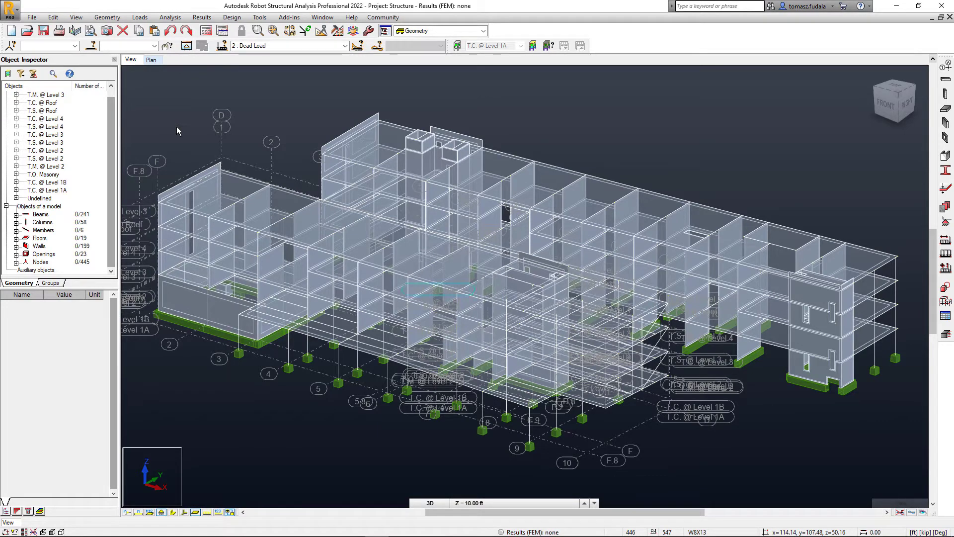
Hide the structural axes and turn on load symbols in the display settings
left_click(76, 16)
left_click(87, 126)
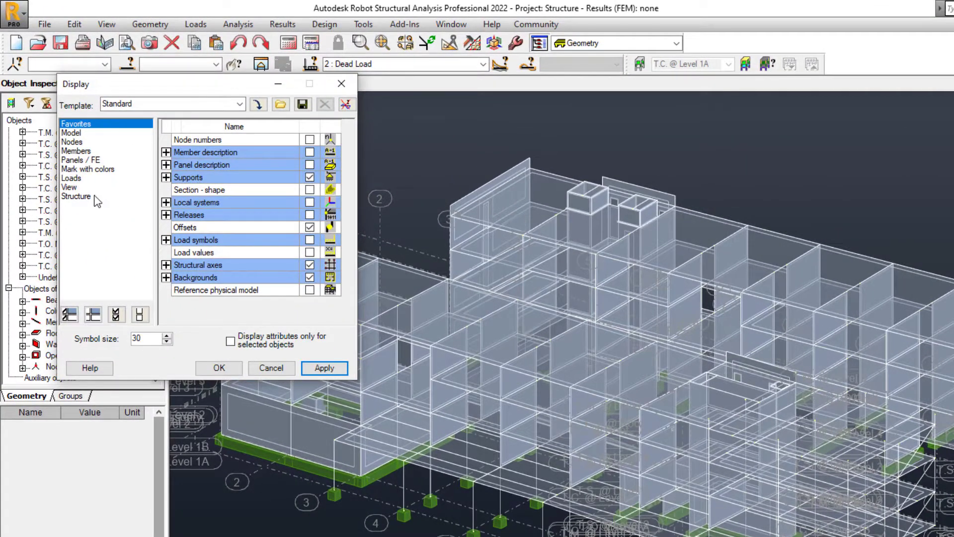
left_click(78, 195)
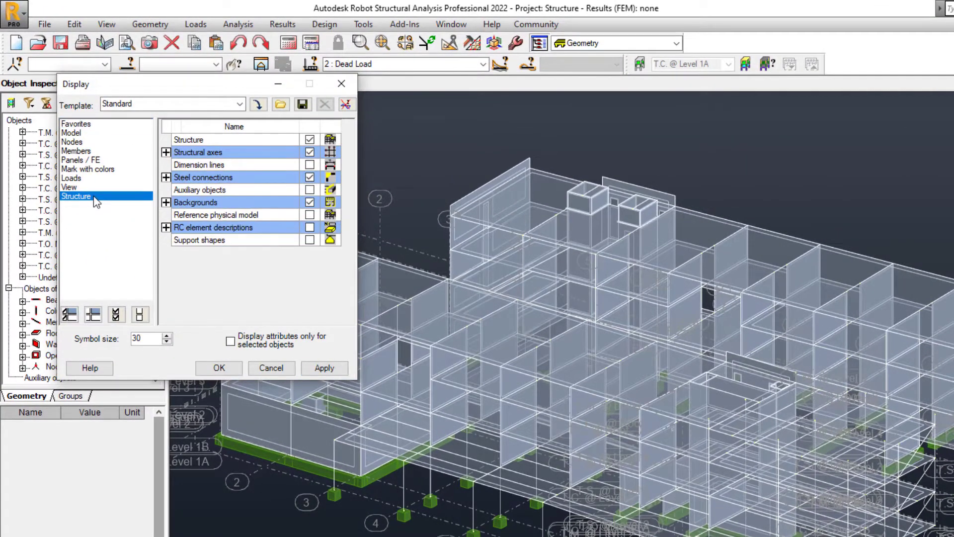
left_click(309, 152)
left_click(98, 161)
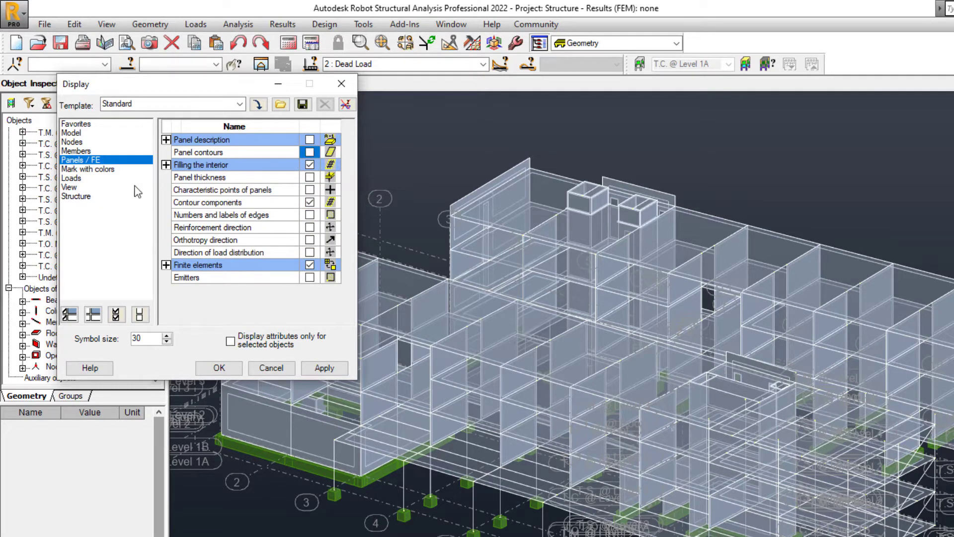
left_click(95, 180)
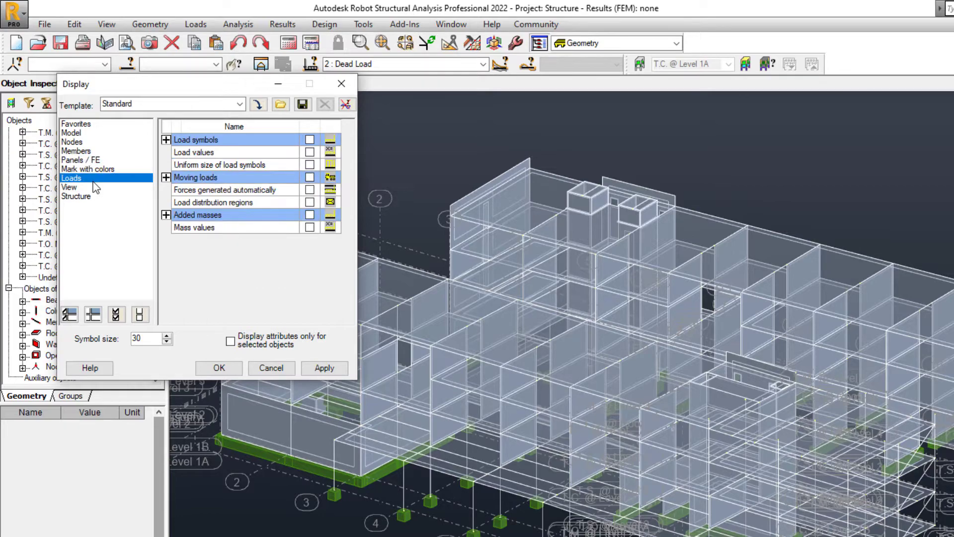
left_click(309, 141)
left_click(308, 365)
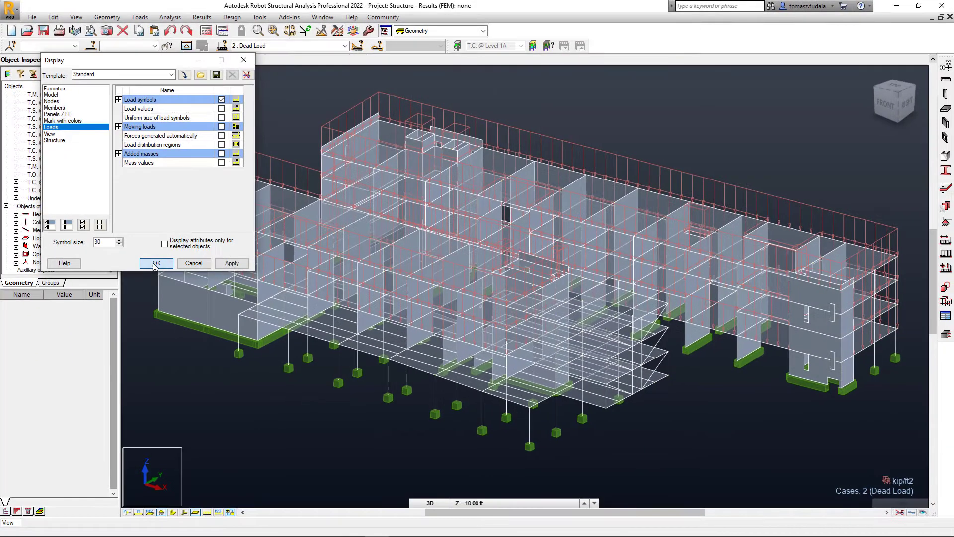
Display the Snow Load case, then switch the model to the Live Load 1 case
left_click(153, 262)
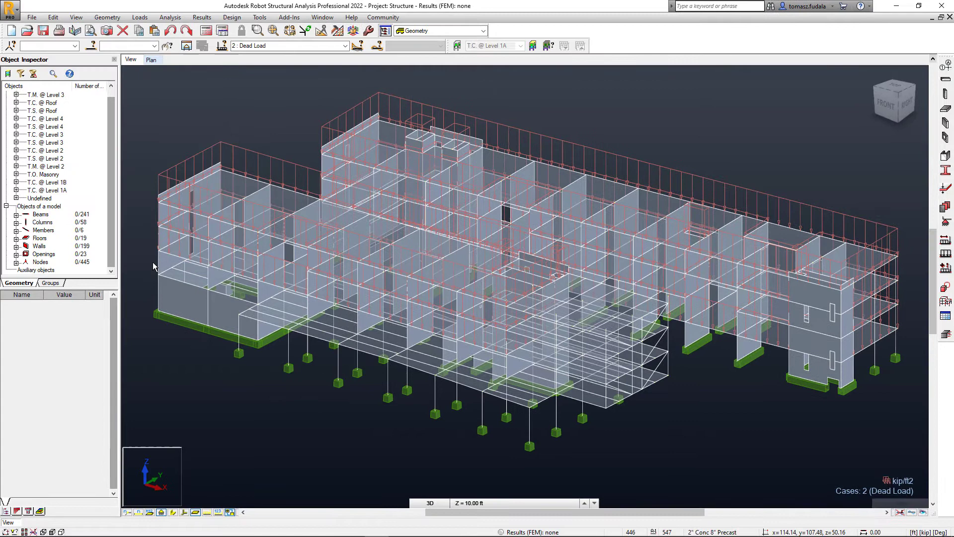
left_click(344, 46)
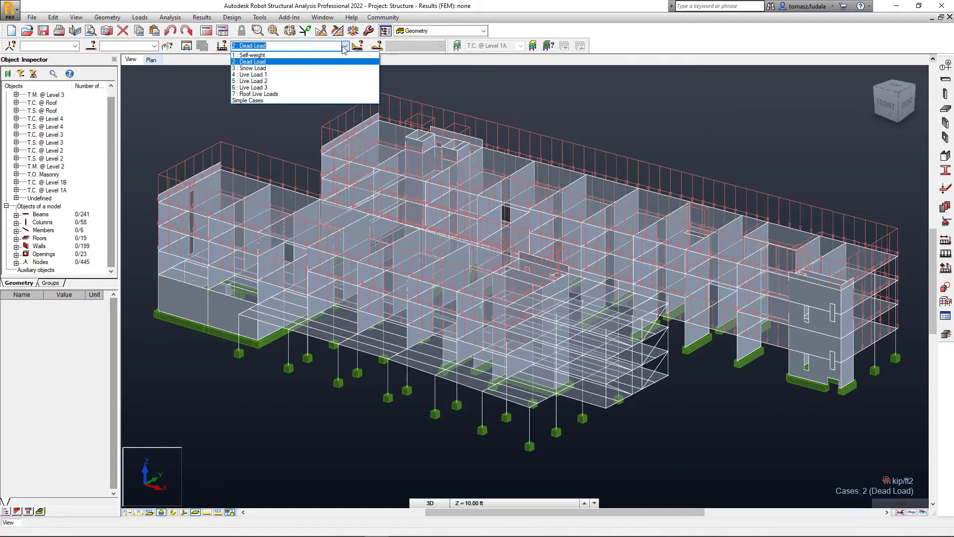
left_click(327, 68)
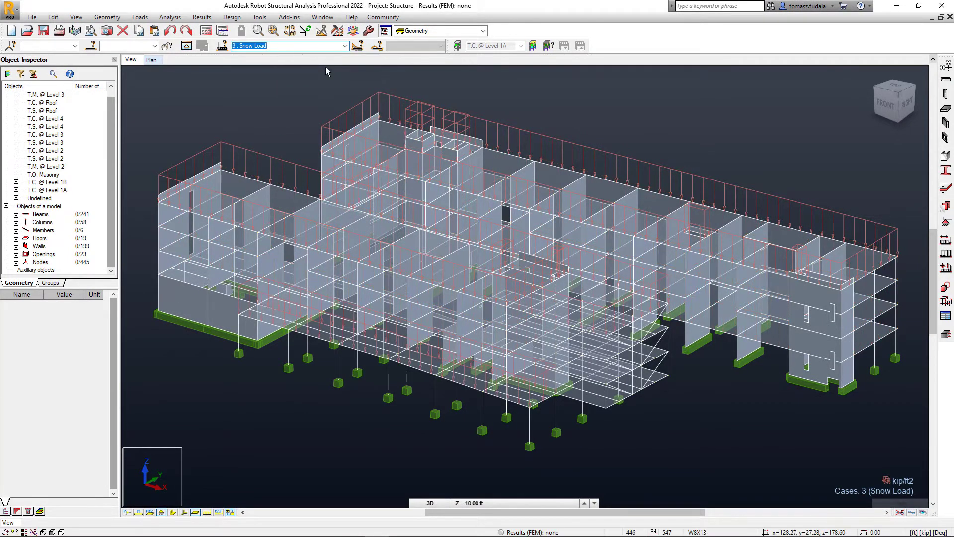
left_click(344, 46)
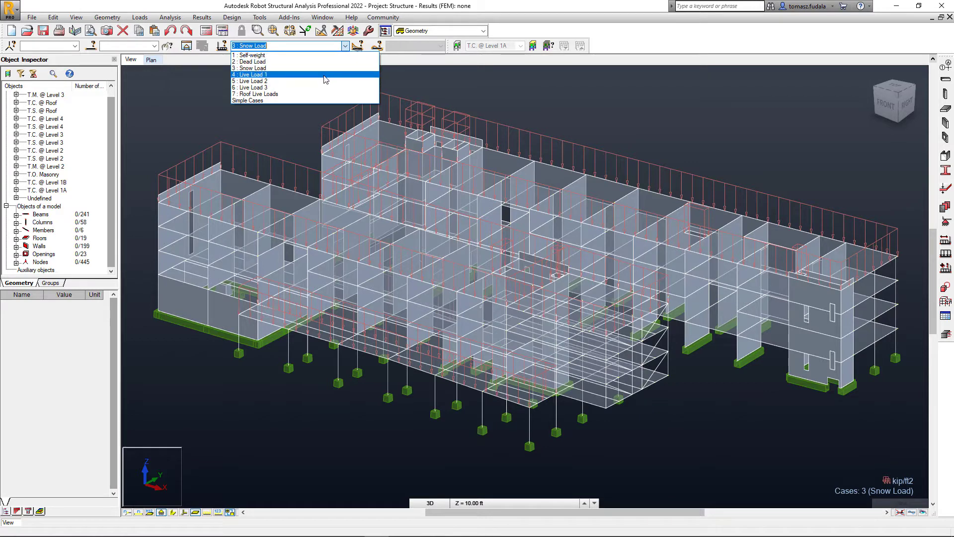
left_click(324, 75)
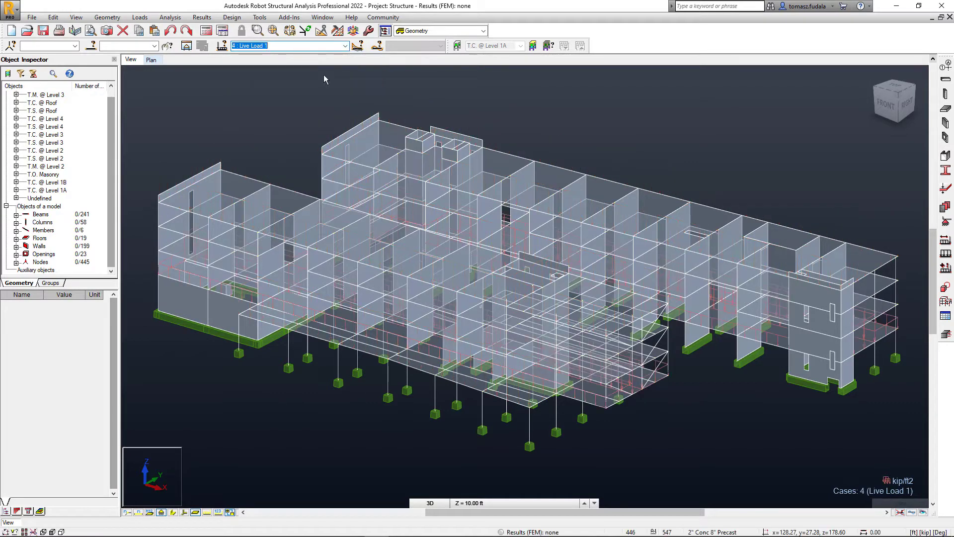
left_click(293, 97)
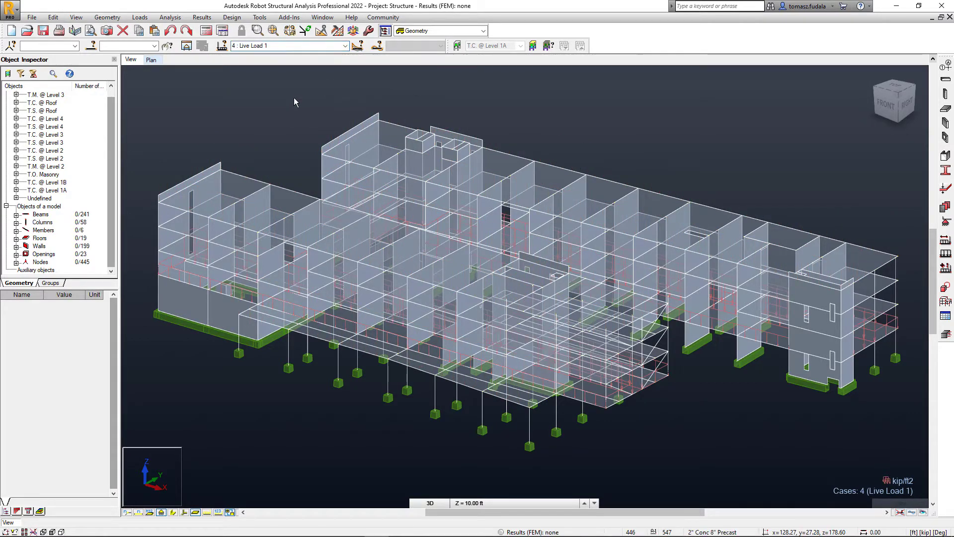
Show the Load Table's Cases list and open the Nature choices for Roof Live Loads
left_click(141, 17)
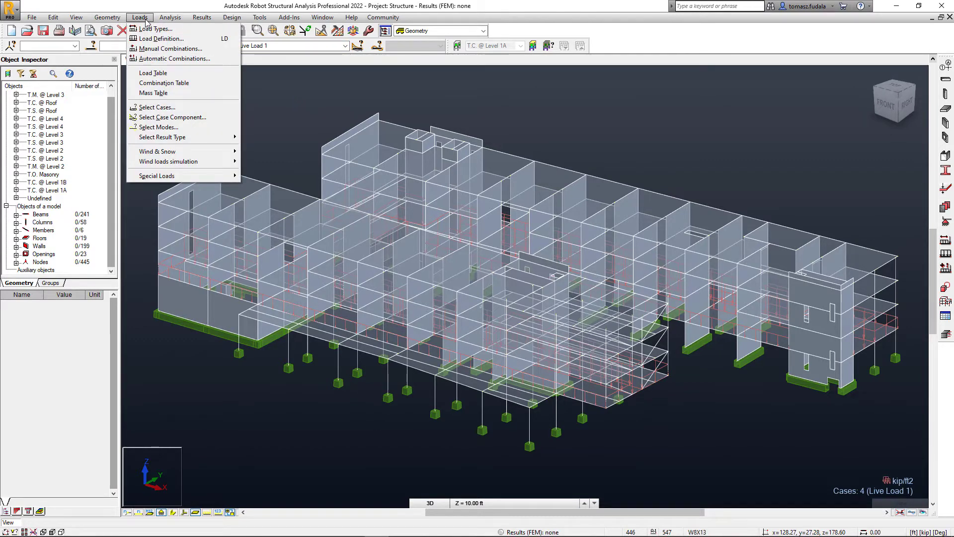
left_click(153, 73)
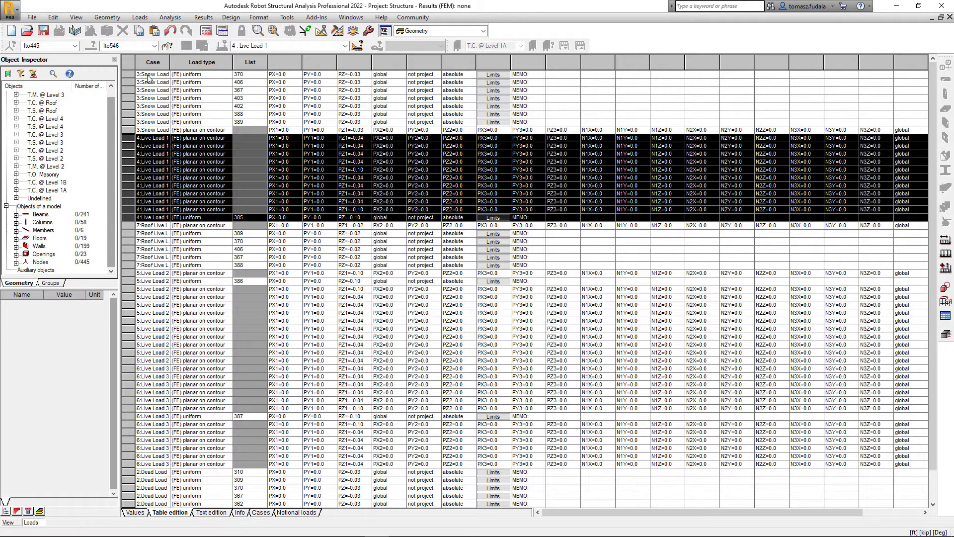
left_click(259, 512)
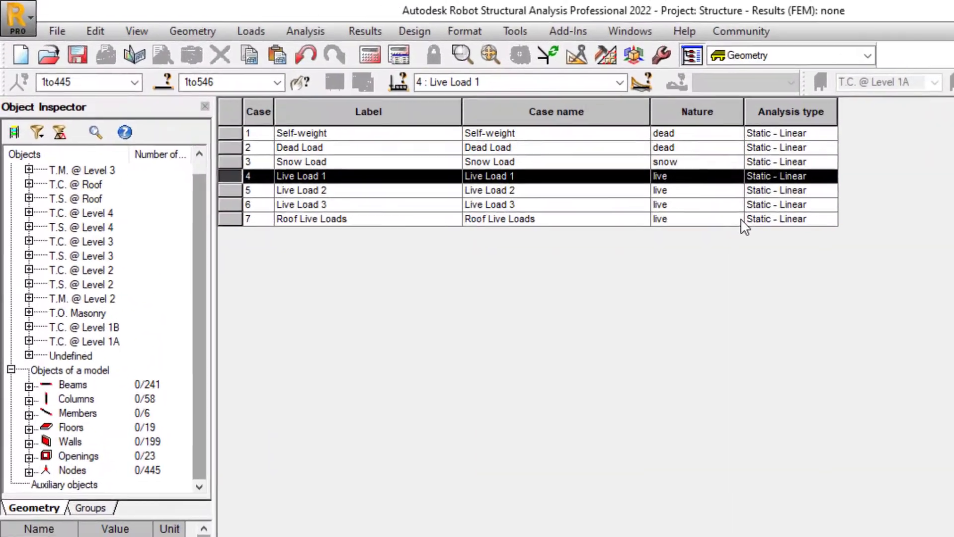
left_click(742, 221)
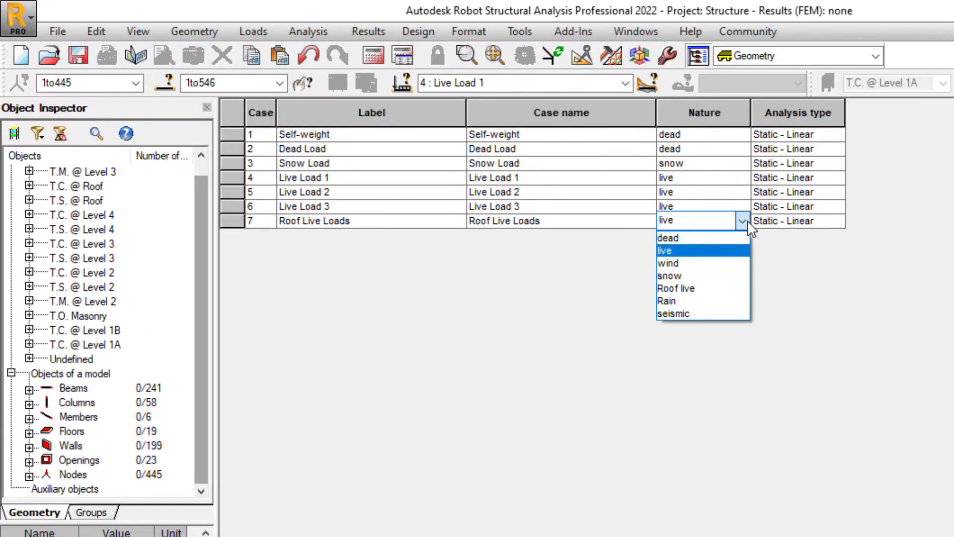
Set Roof Live Loads nature to Roof live, inspect beam 211, then deselect it
left_click(708, 288)
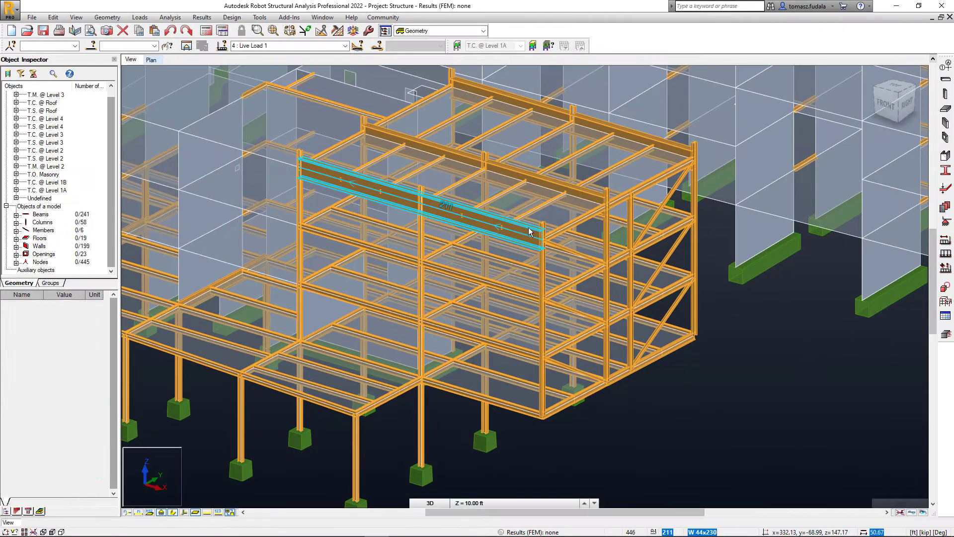
left_click(530, 233)
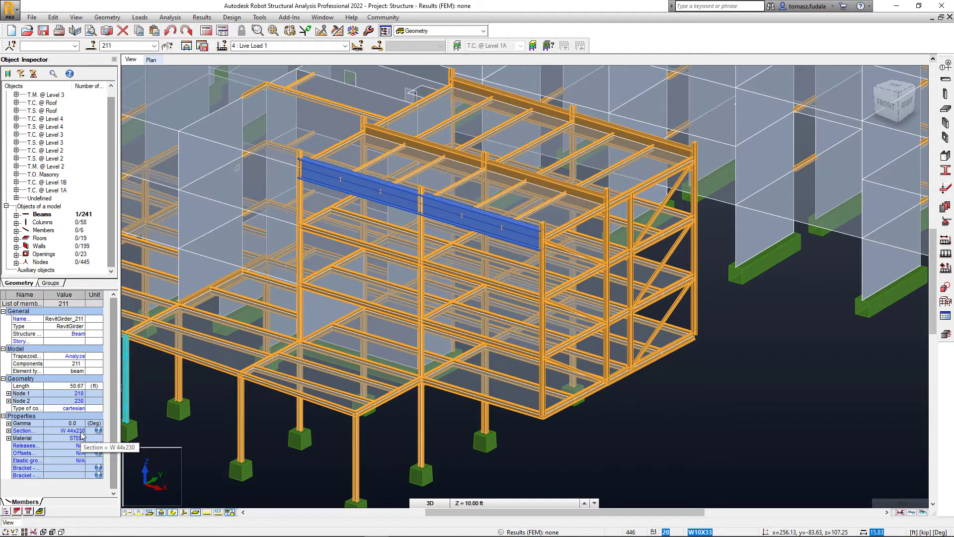
left_click(701, 248)
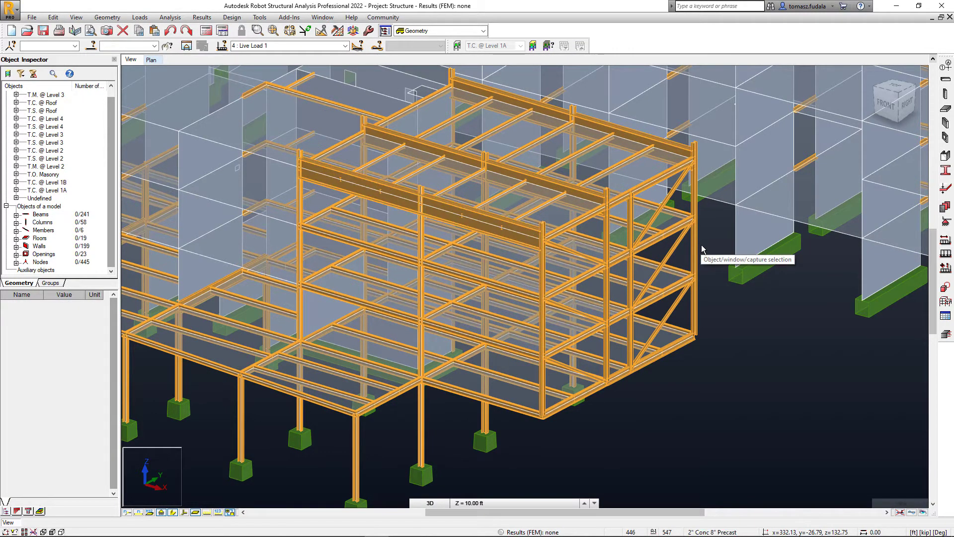
Start a new parametric I-bisym section labelled PG-Plate Girder in Steel ASTM A992
left_click(945, 172)
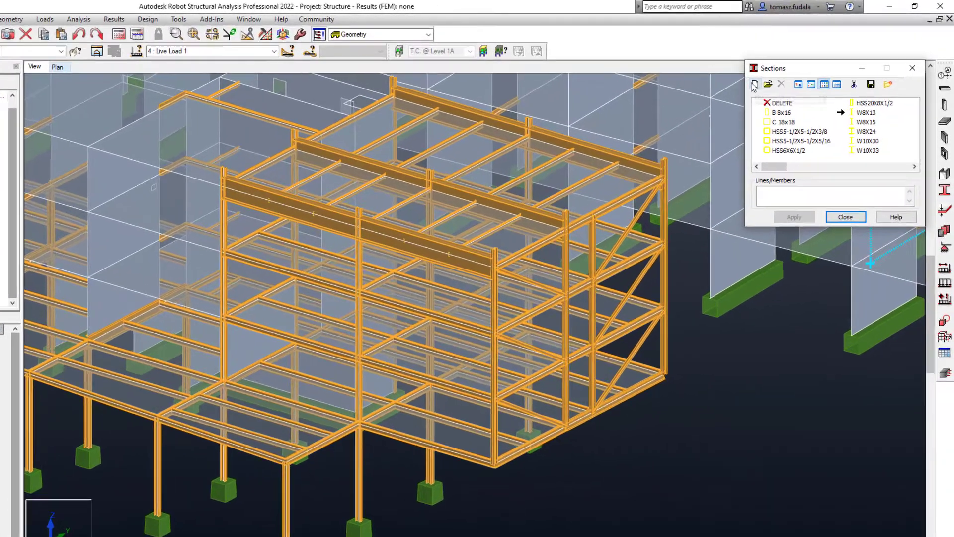
left_click(775, 75)
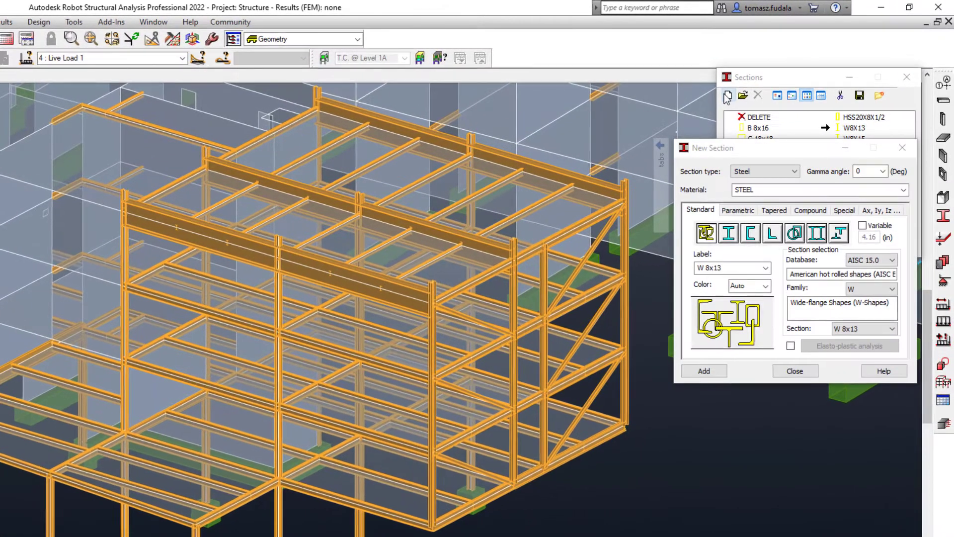
left_click(738, 210)
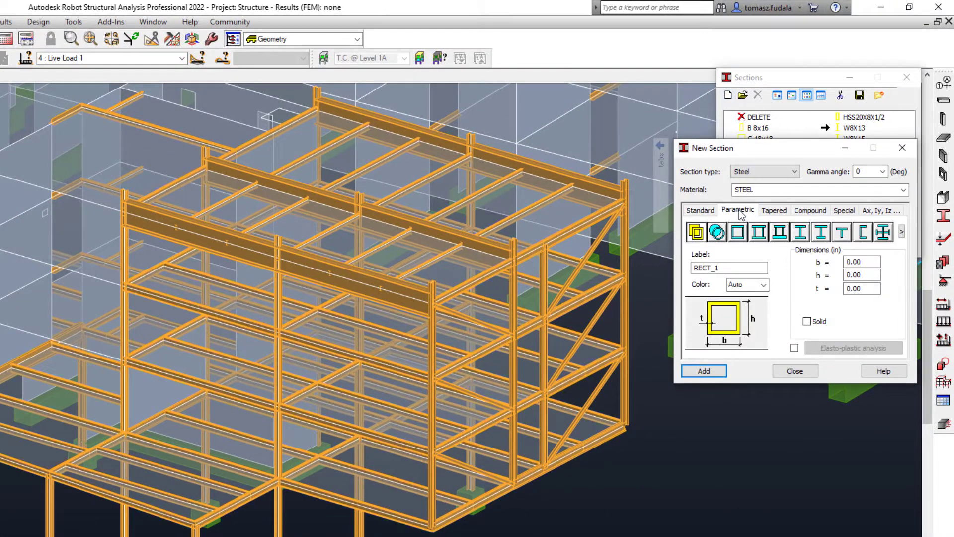
left_click(801, 232)
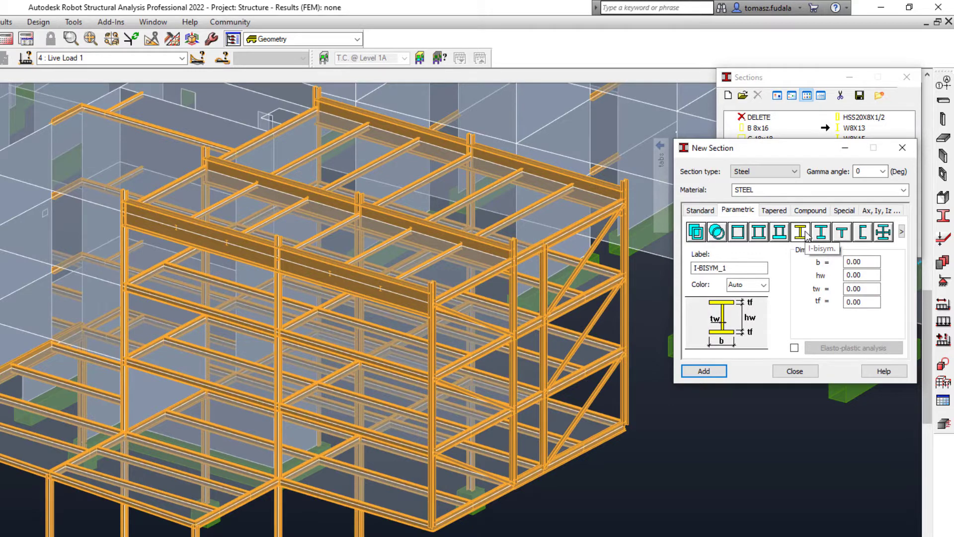
left_click(725, 267)
type("PG-Plate Girder")
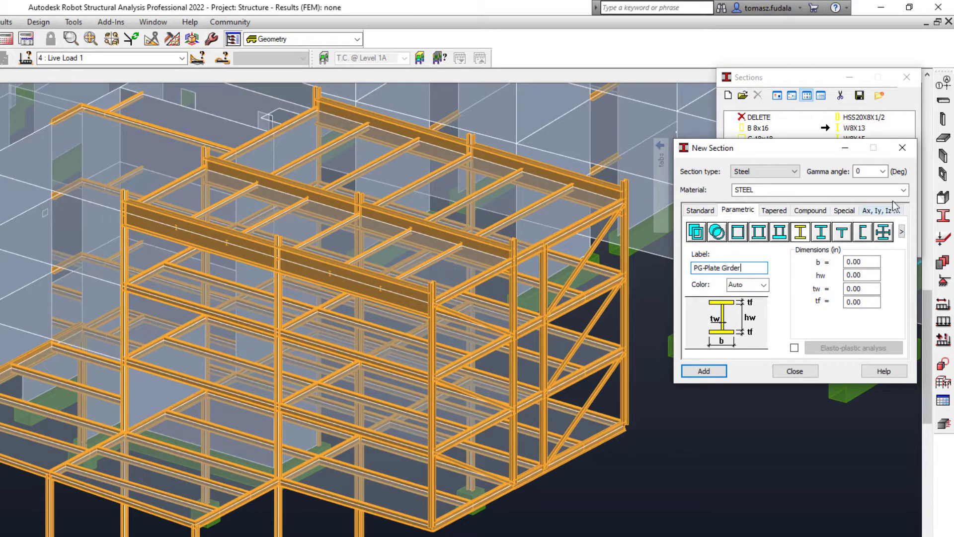
left_click(903, 190)
scroll(916, 347, "down", 5)
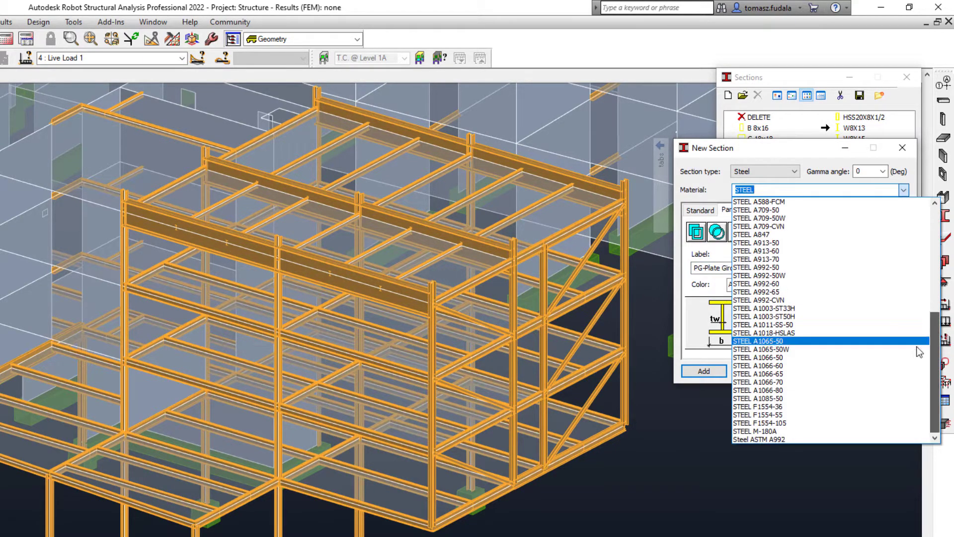
left_click(916, 343)
Enter b 9 and hw 62 with web and flange thicknesses, add the section, and pick the front girder
left_click(877, 262)
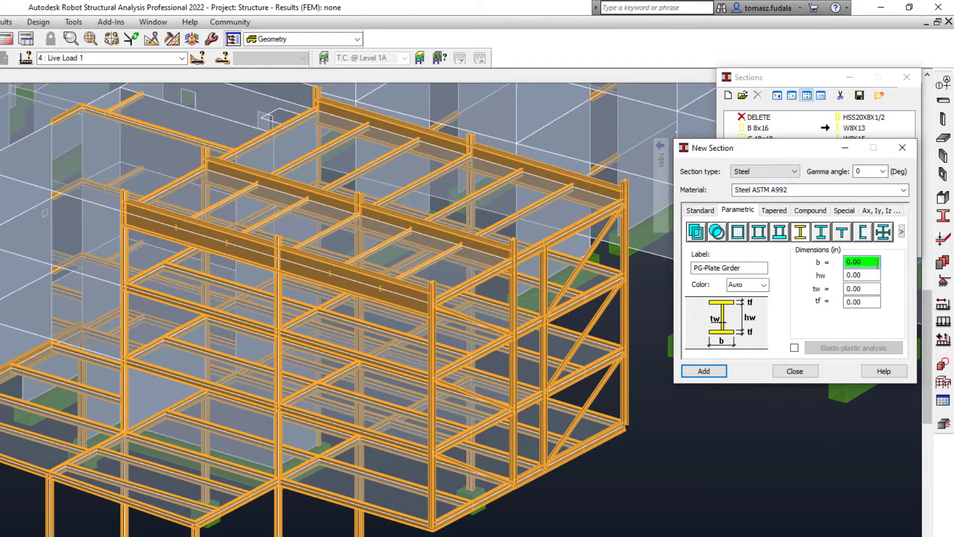
type("9")
key("Tab")
type("2")
type("62")
key("Tab")
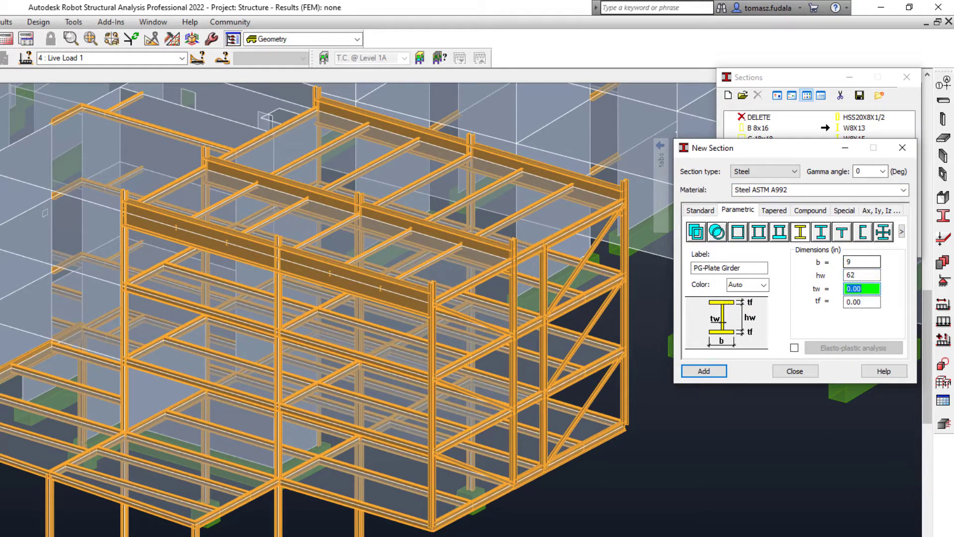
type("5")
key("Tab")
type("1")
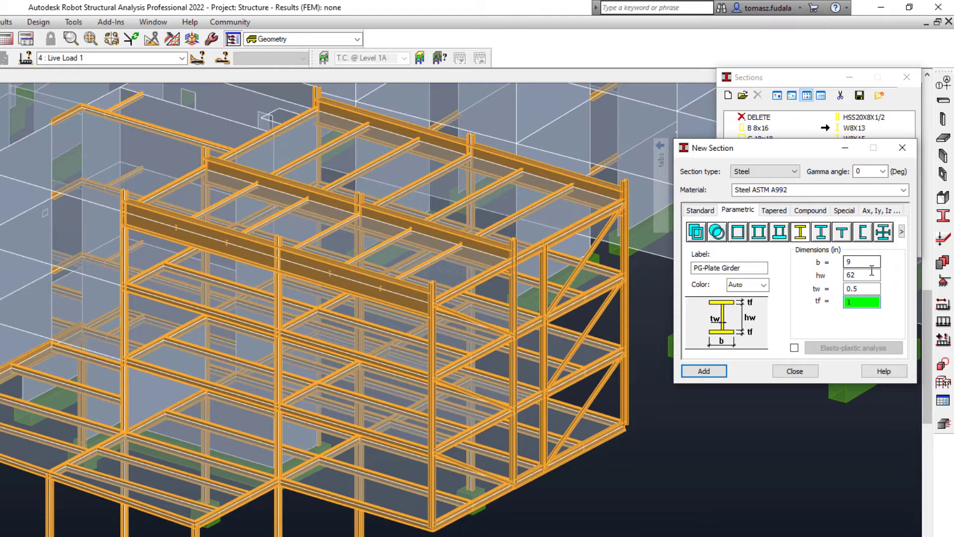
left_click(703, 370)
left_click(795, 371)
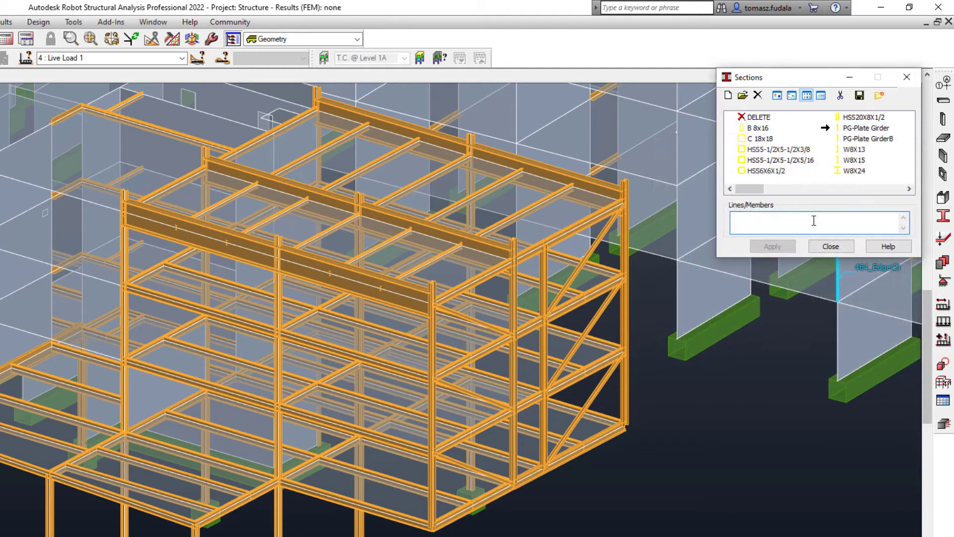
left_click(393, 282)
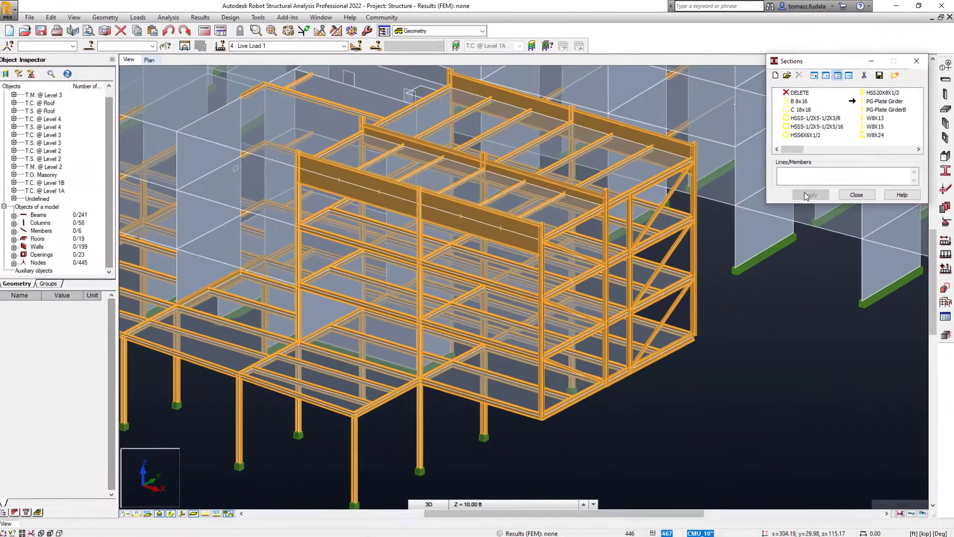
Assign PG-Plate Girder to the front girder and turn off the section colour legend
left_click(806, 196)
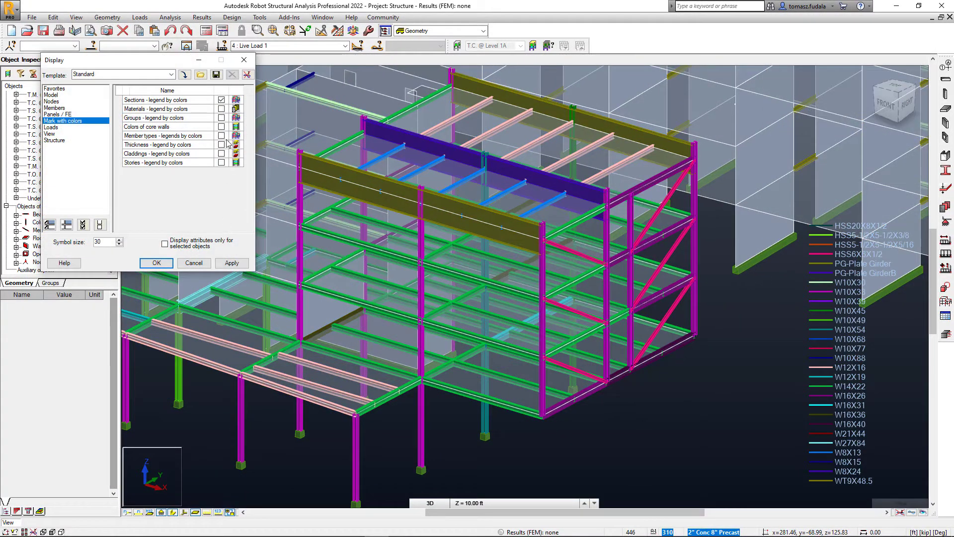
left_click(222, 100)
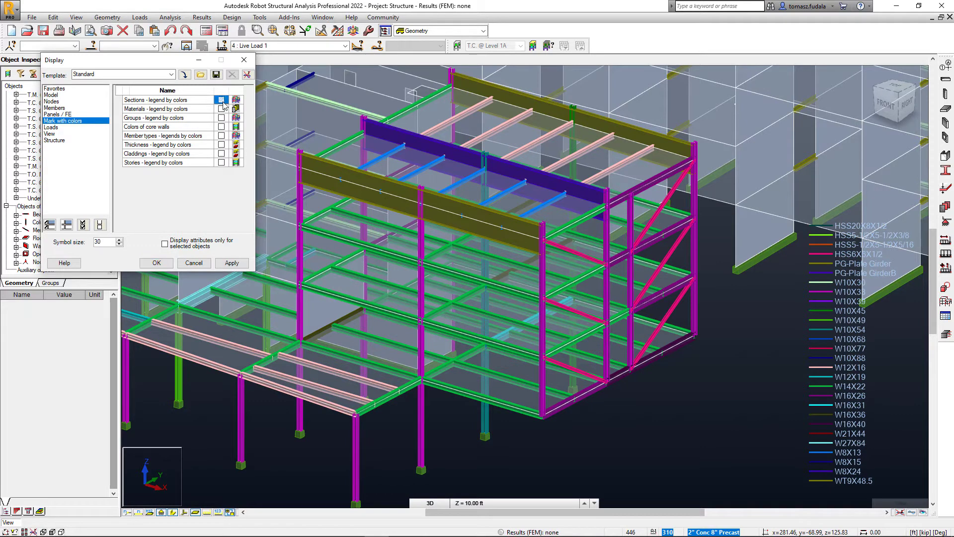
left_click(231, 263)
left_click(157, 262)
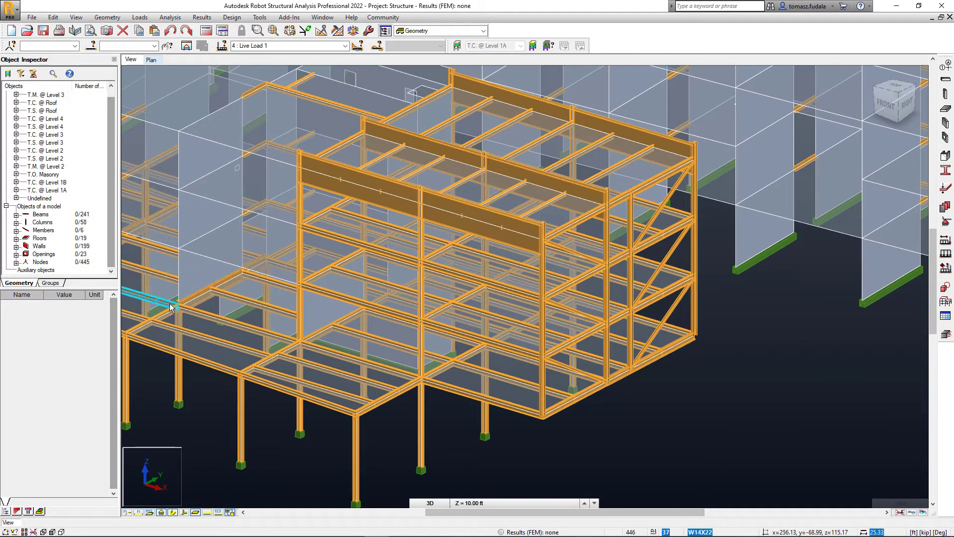
Select all 19 floor panels from Object Inspector, show only them, and centre the view
right_click(44, 237)
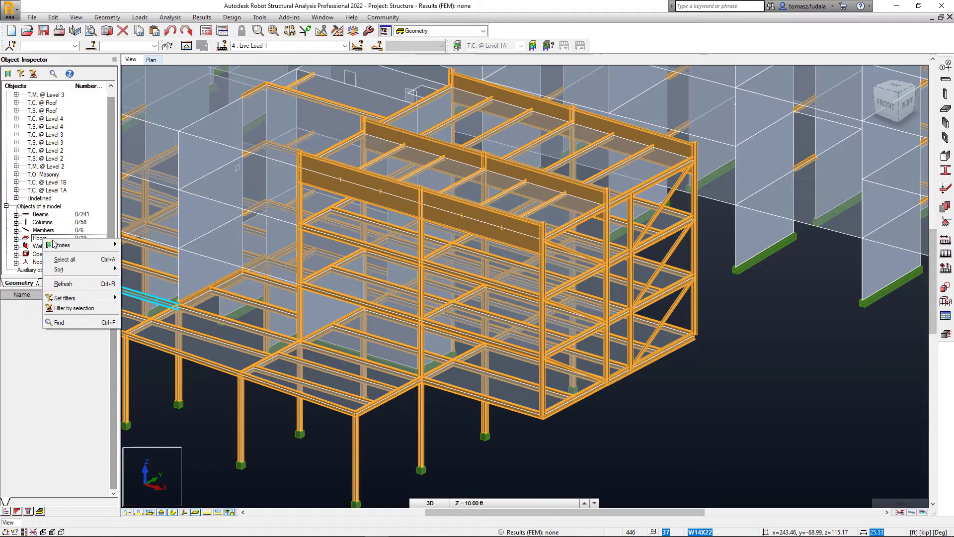
left_click(66, 259)
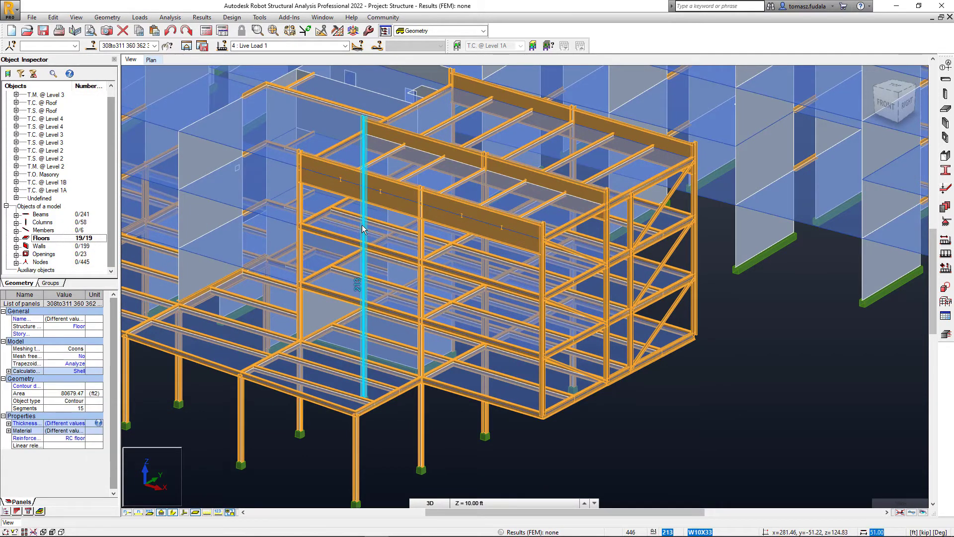
scroll(528, 327, "down", 3)
scroll(527, 327, "down", 2)
scroll(527, 327, "down", 2)
scroll(528, 320, "down", 2)
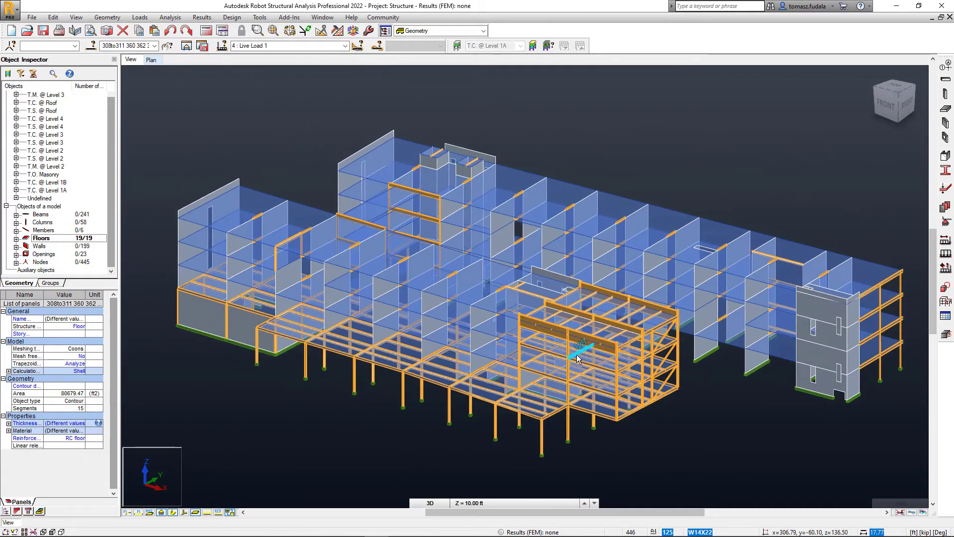
left_click(187, 45)
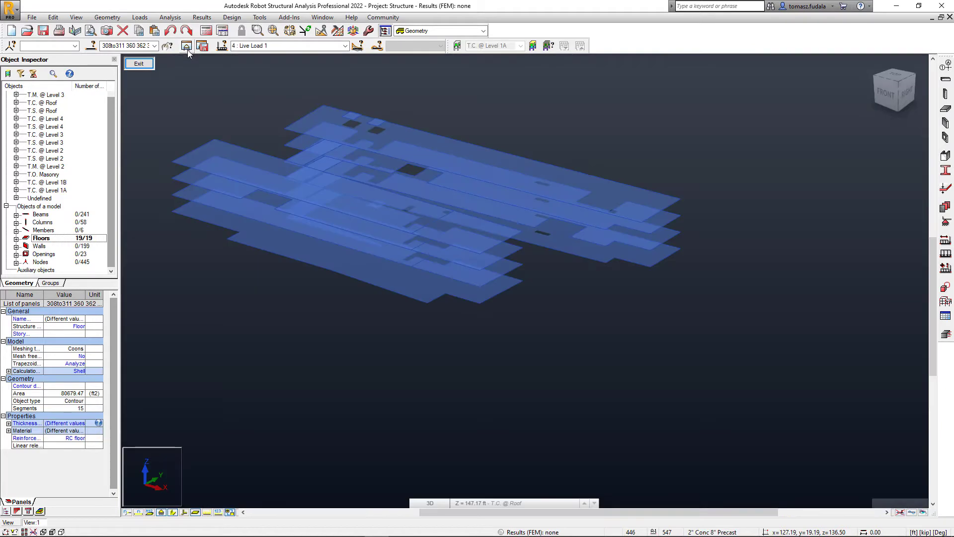
scroll(286, 150, "up", 2)
middle_click_drag(286, 147, 215, 97)
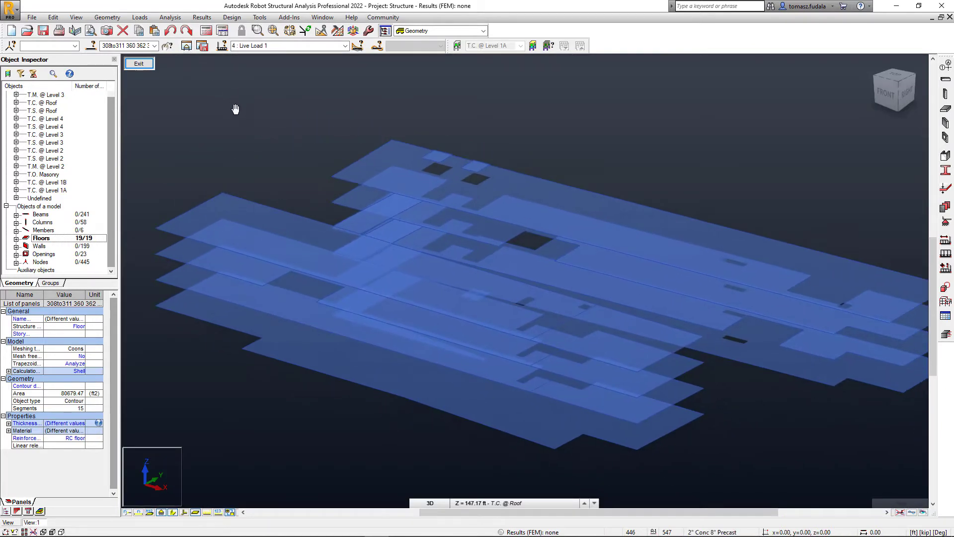
Show the local systems of panels and claddings, then deselect the floor panels
left_click(76, 16)
left_click(80, 129)
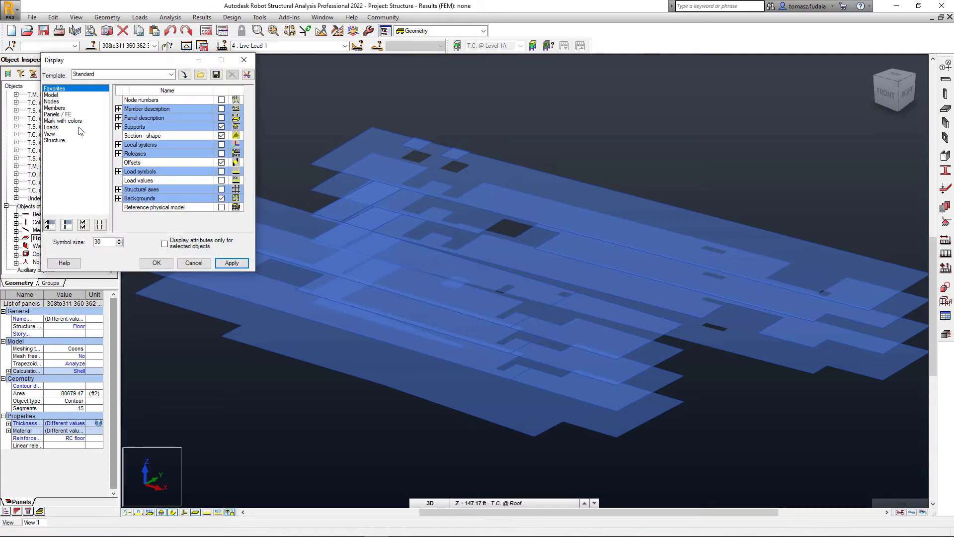
left_click(118, 145)
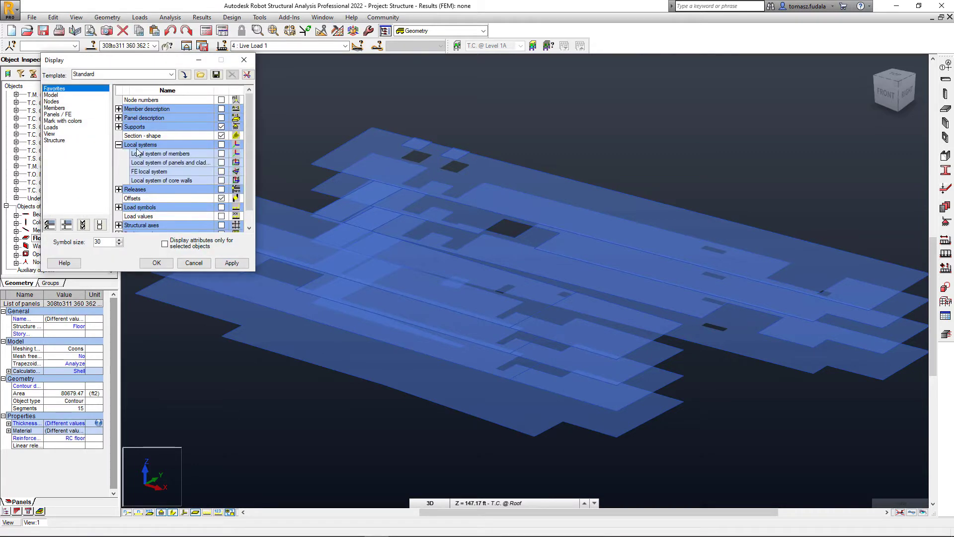
left_click(157, 263)
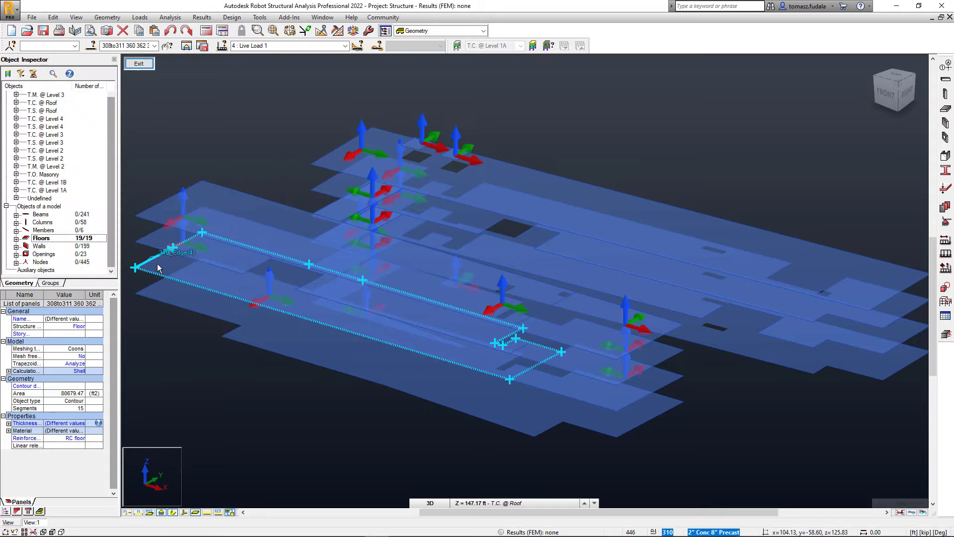
mouse_move(243, 152)
middle_mouse_down("shift")
mouse_move(213, 150)
mouse_move(232, 156)
middle_mouse_up("shift")
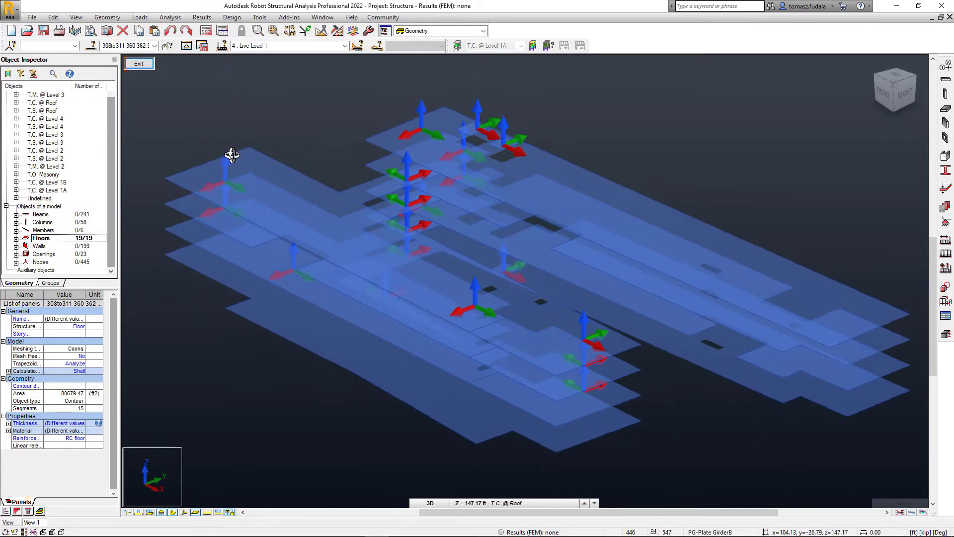
left_click(237, 104)
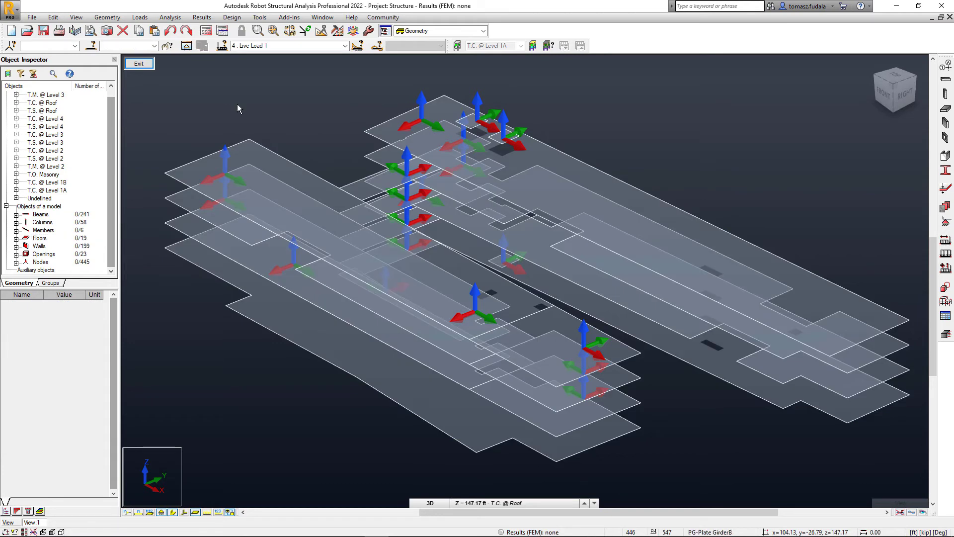
Pick floor panels 370, 309 and 310 in Local System Orientation
left_click(112, 19)
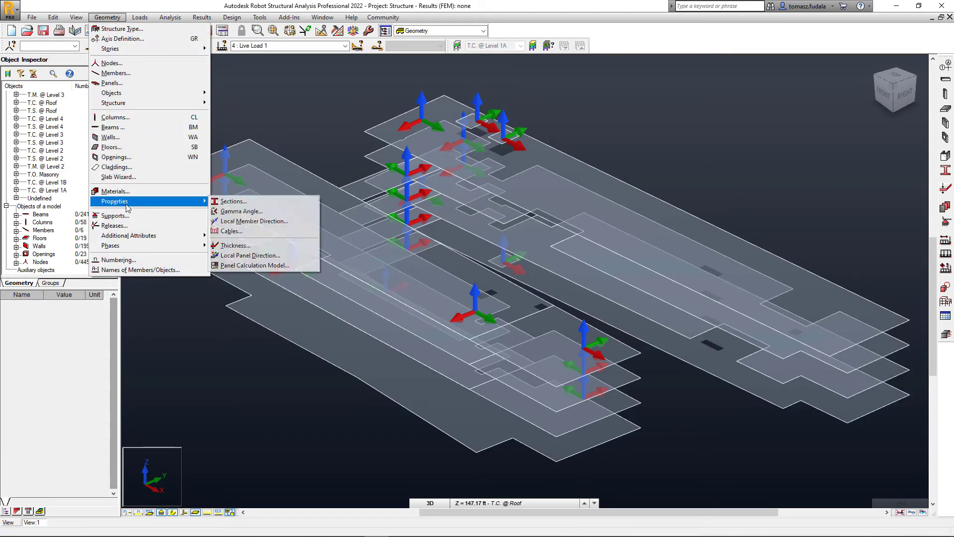
mouse_move(115, 201)
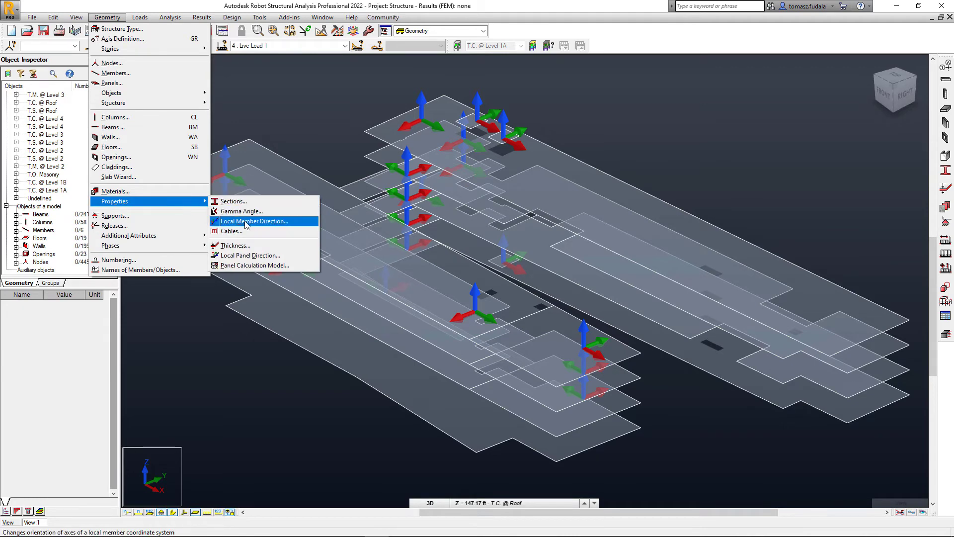
left_click(245, 255)
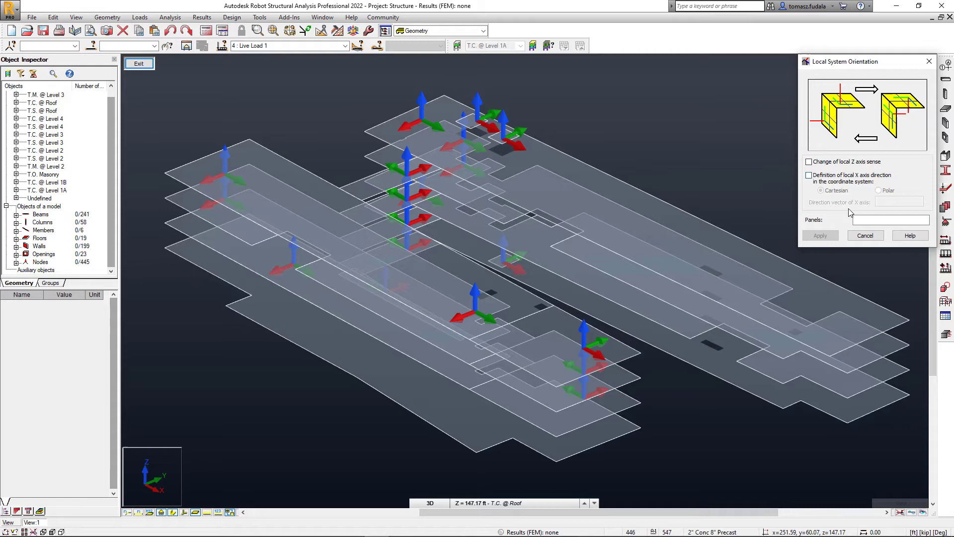
left_click(876, 222)
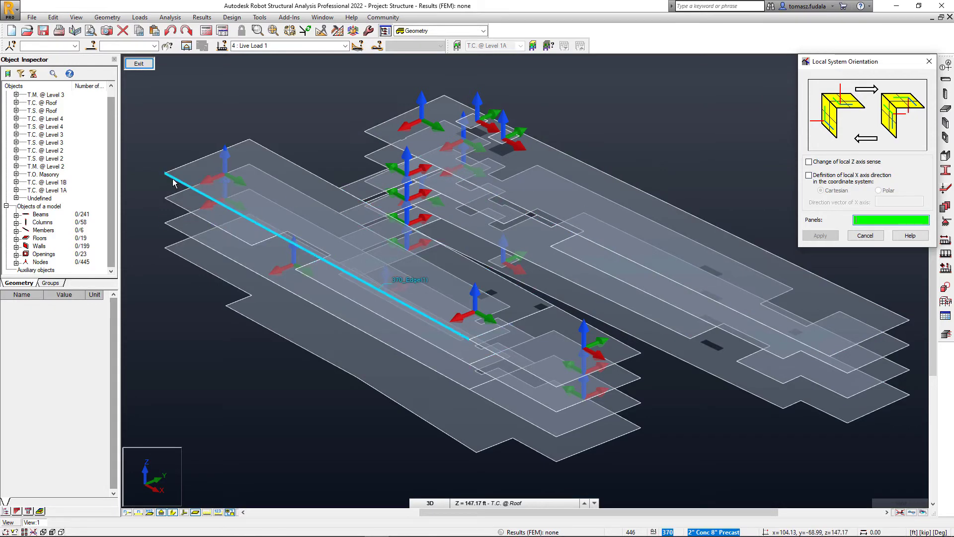
left_click(171, 203)
left_click(171, 203, "ctrl")
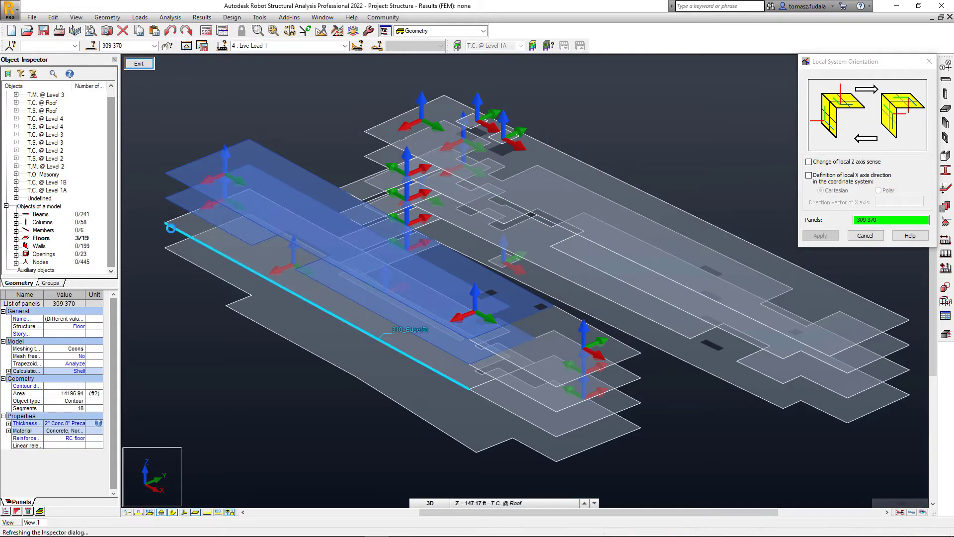
Redefine their local X axis by Cartesian vector, then open panel 309's thickness definitions
left_click(809, 174)
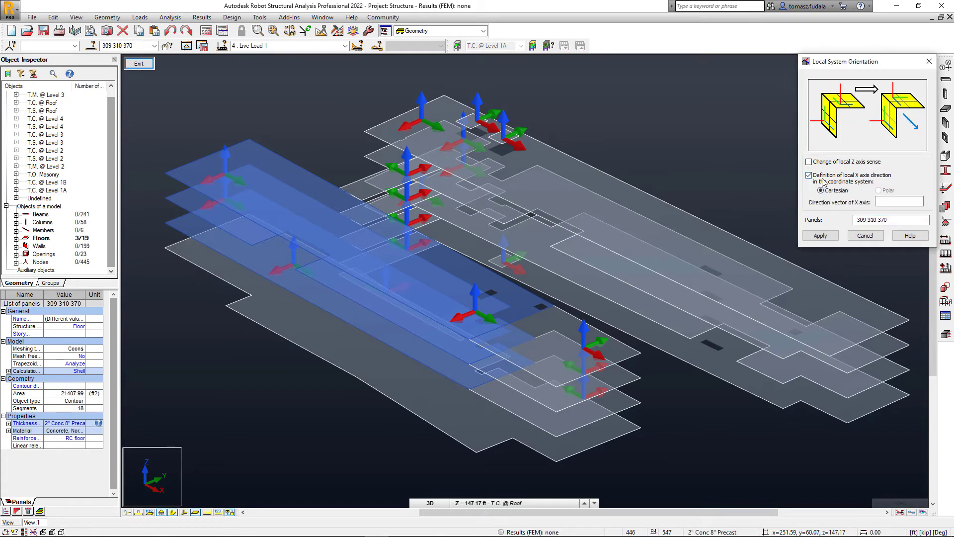
left_click(899, 201)
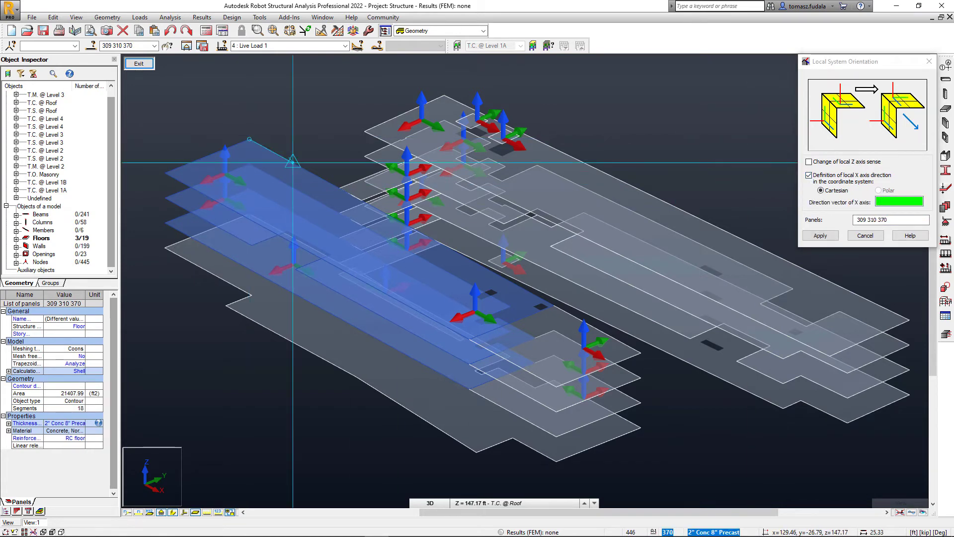
left_click(553, 306)
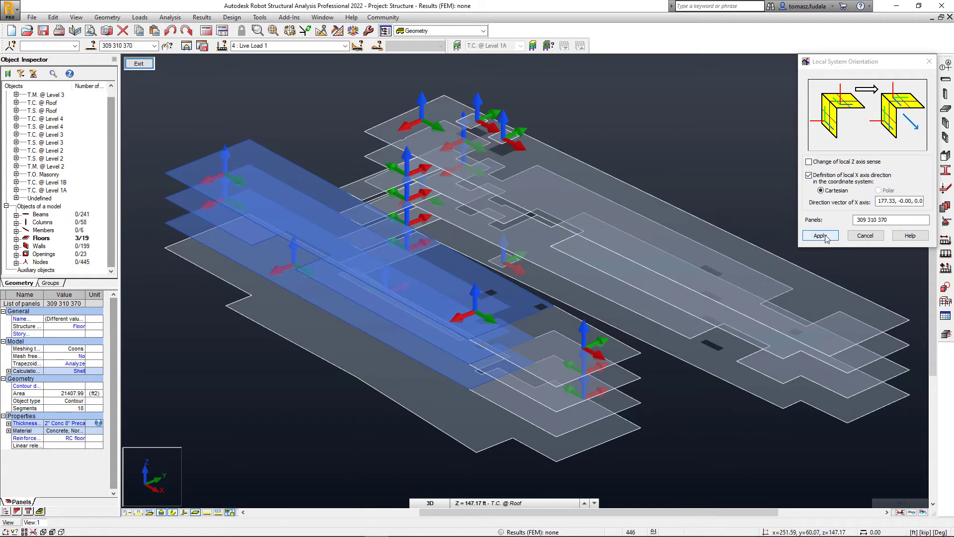
left_click(821, 236)
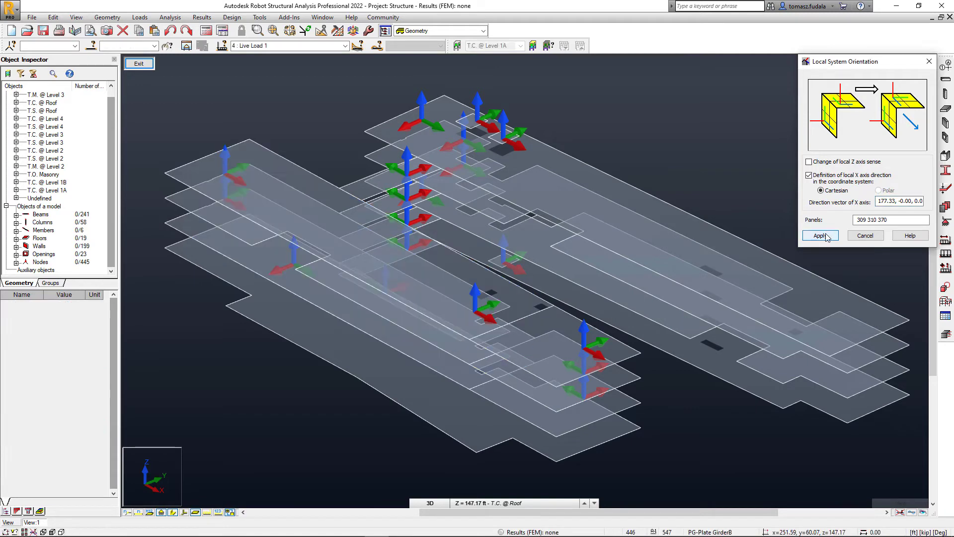
left_click(864, 236)
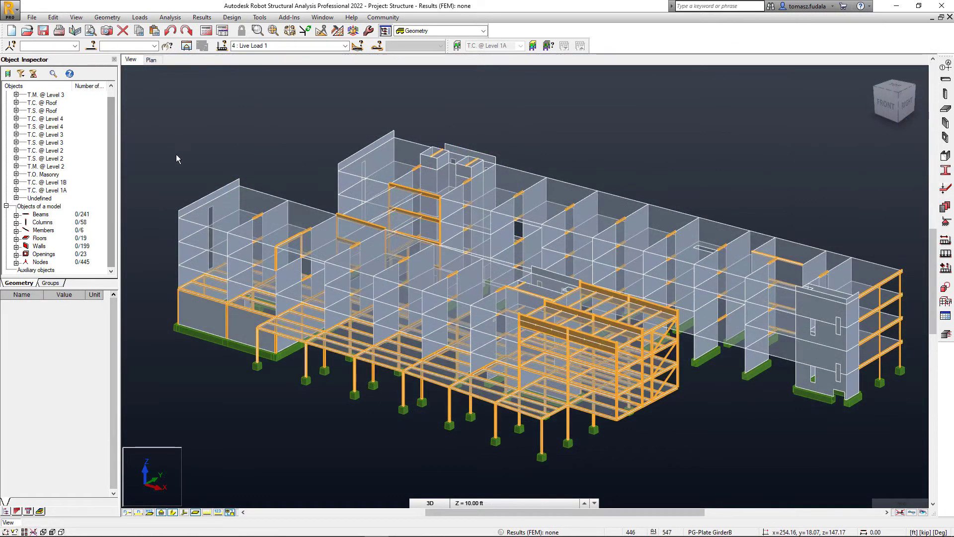
left_click(196, 247)
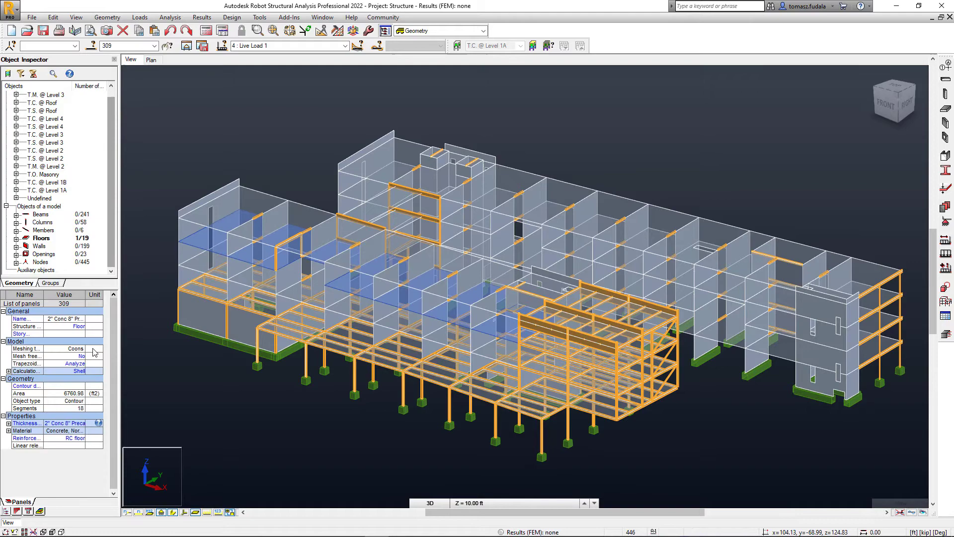
double_click(17, 426)
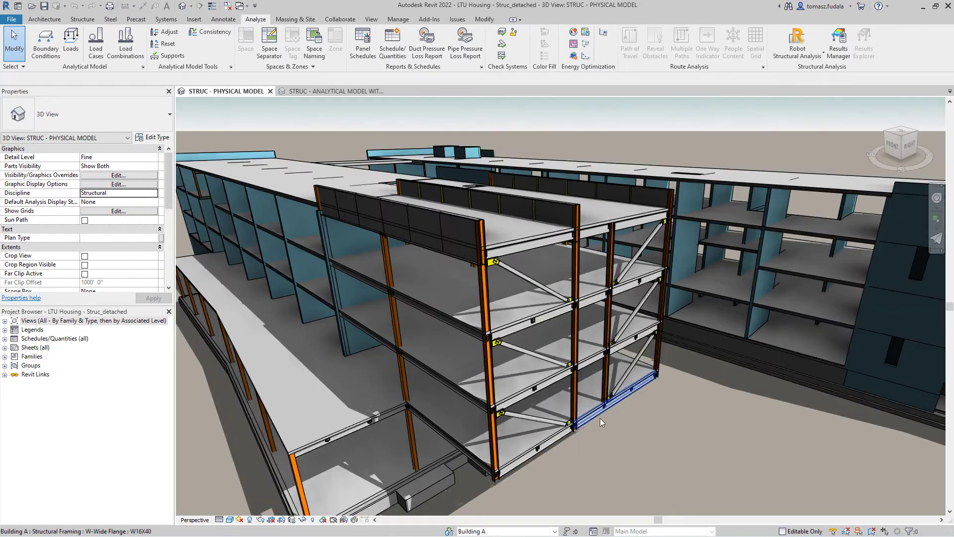
Orbit the Revit view and select the Level 4 3" LW 2" Comp Deck floor
middle_click_drag(601, 421, 695, 420, "shift")
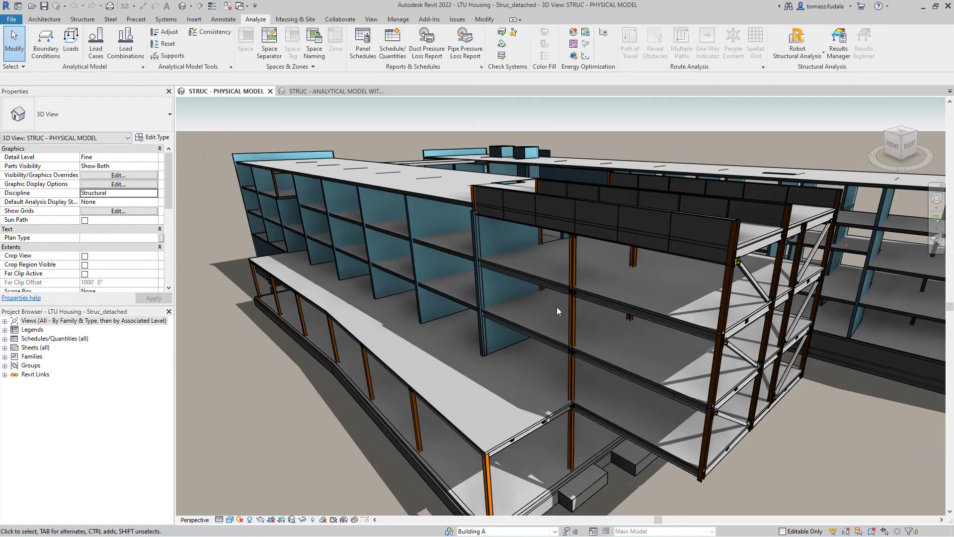
left_click(540, 275)
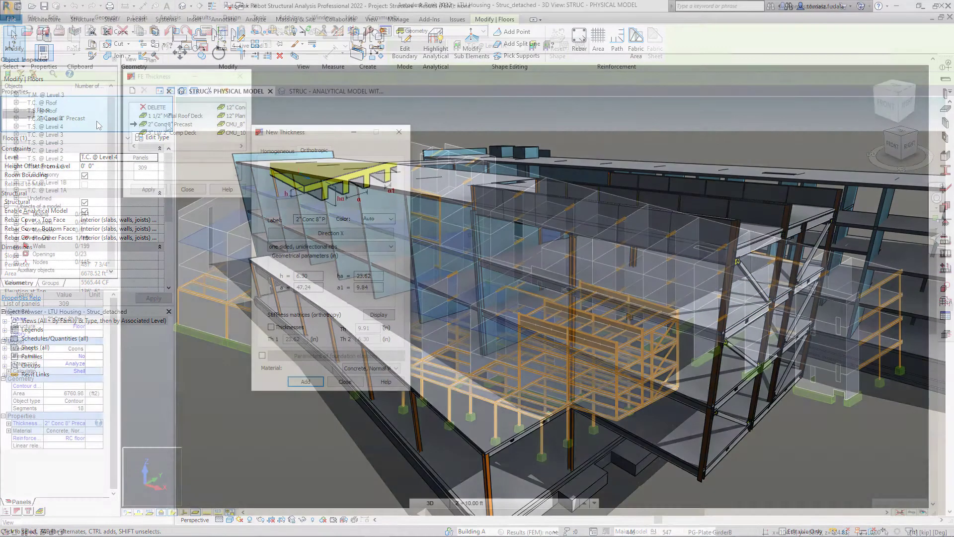
Set the 2" Conc 8" Precast orthotropy direction to Automatic and apply it
left_click(322, 237)
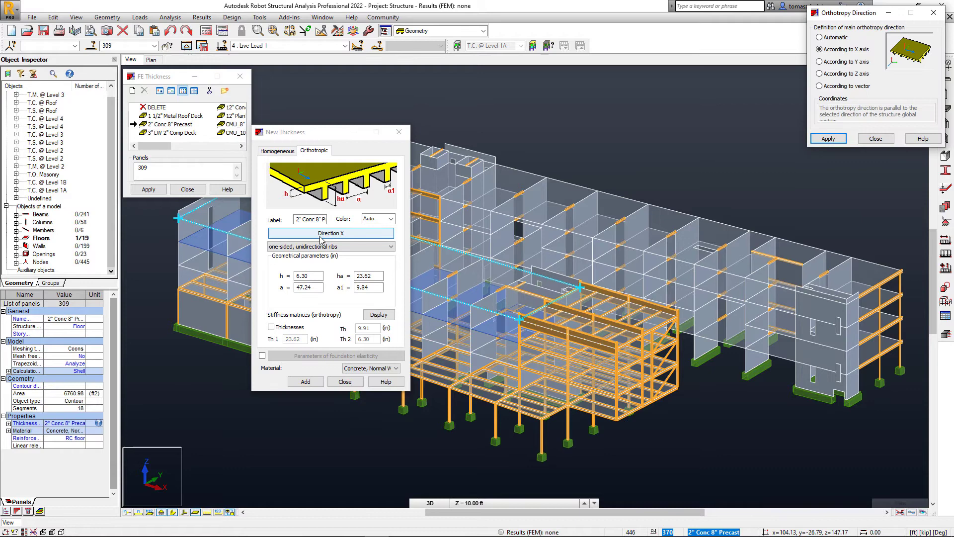
left_click(823, 40)
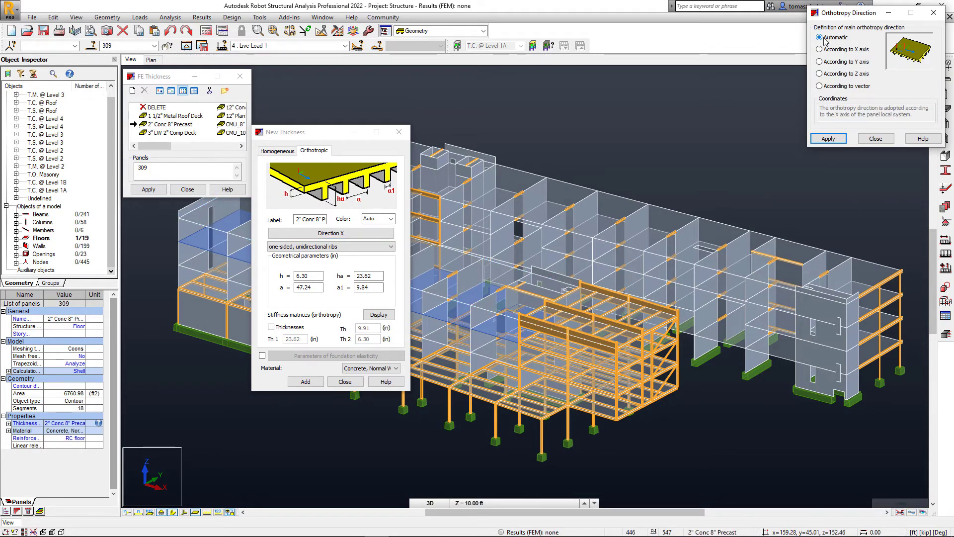
left_click(827, 140)
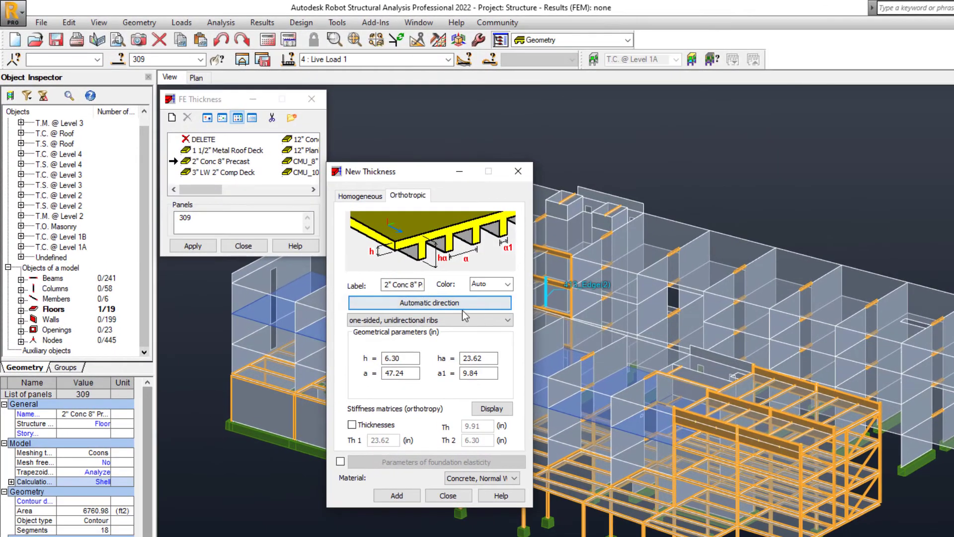
left_click(402, 299)
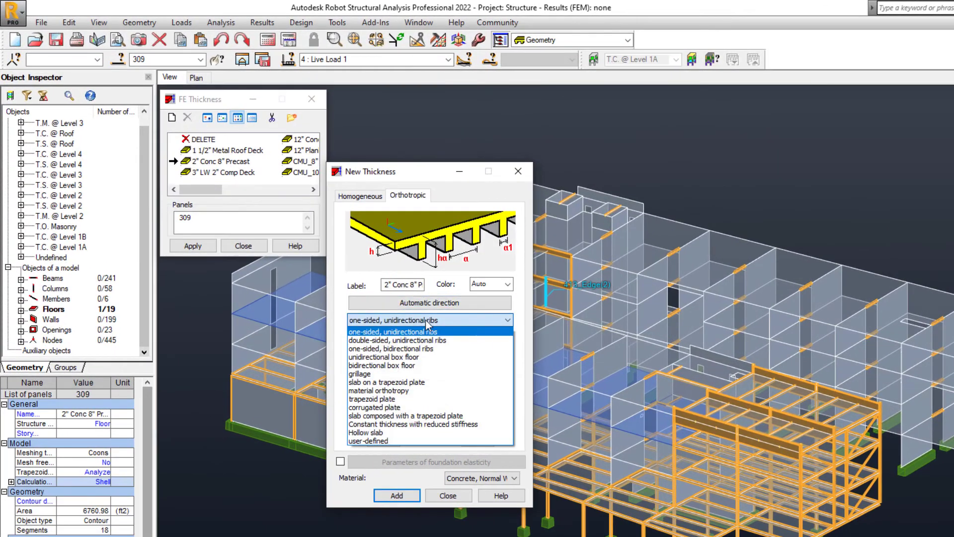
Choose the Hollow slab rib type with h 8, hc 4, a 7.38 and ho 5 inches
left_click(373, 432)
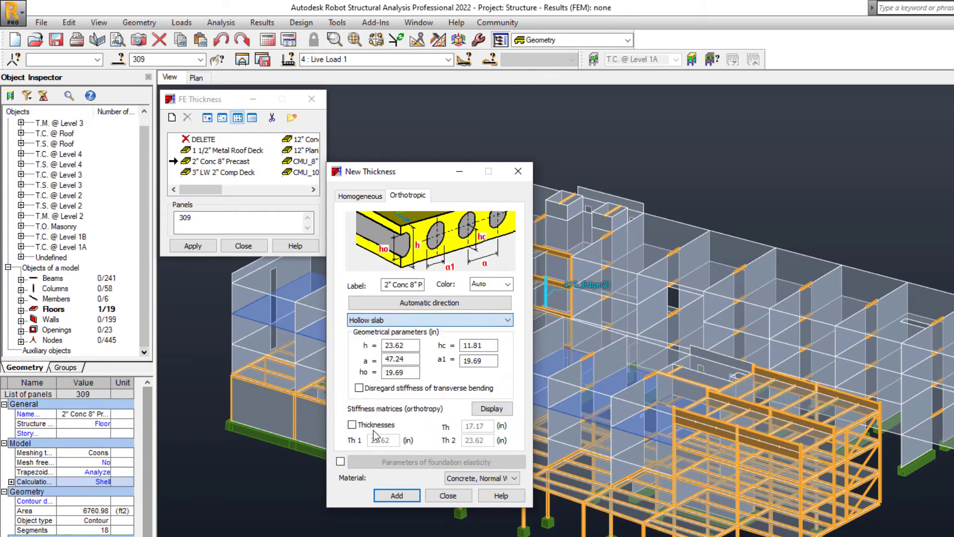
left_click(413, 344)
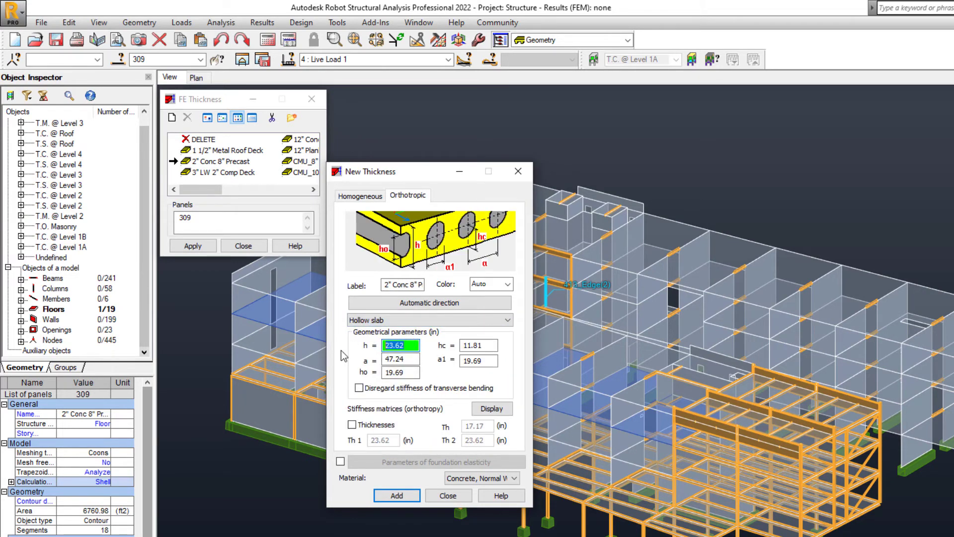
type("8")
key("Tab")
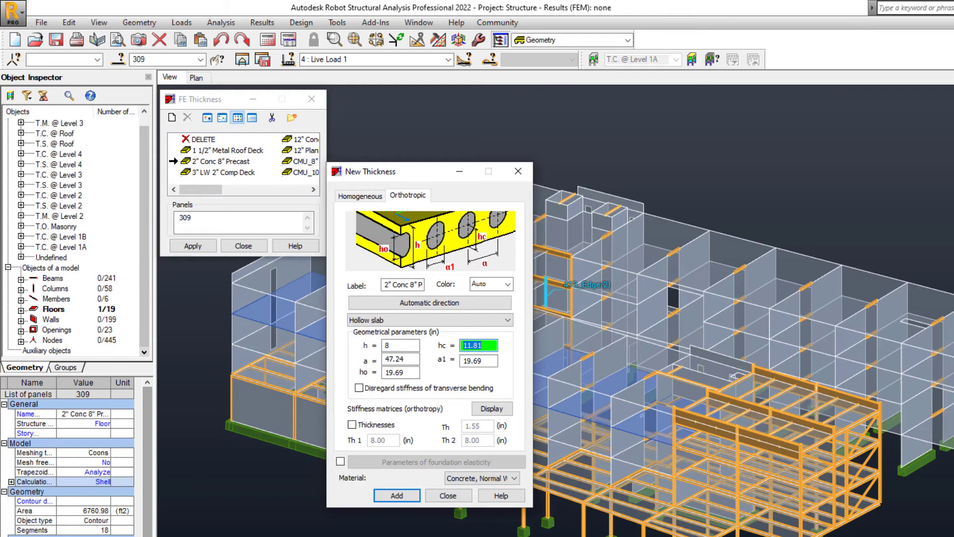
type("4")
key("Tab")
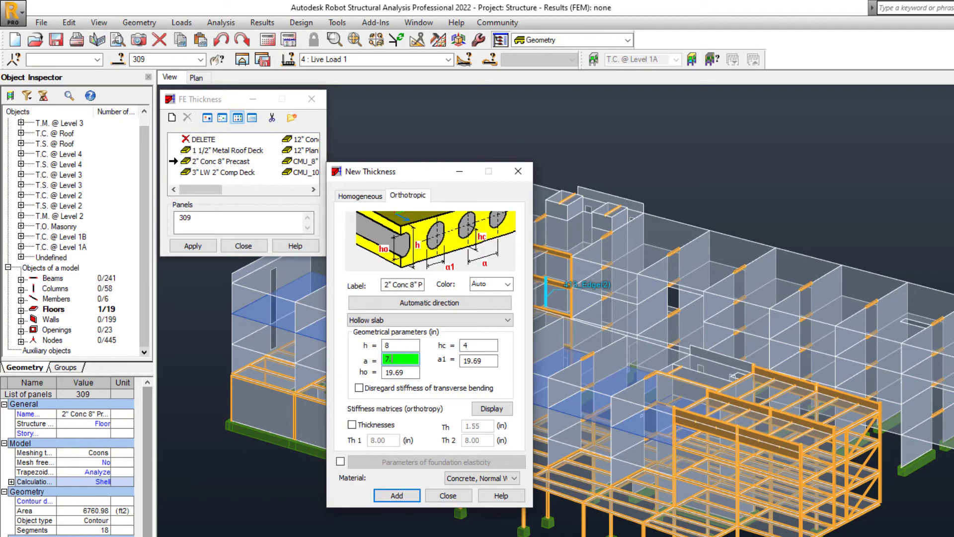
type("38")
key("Tab")
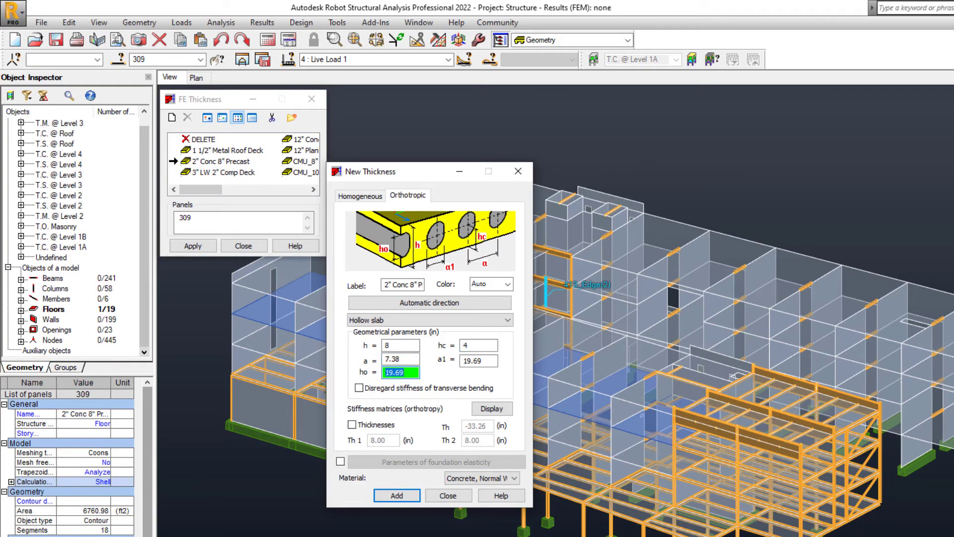
type("5")
key("Tab")
type("5")
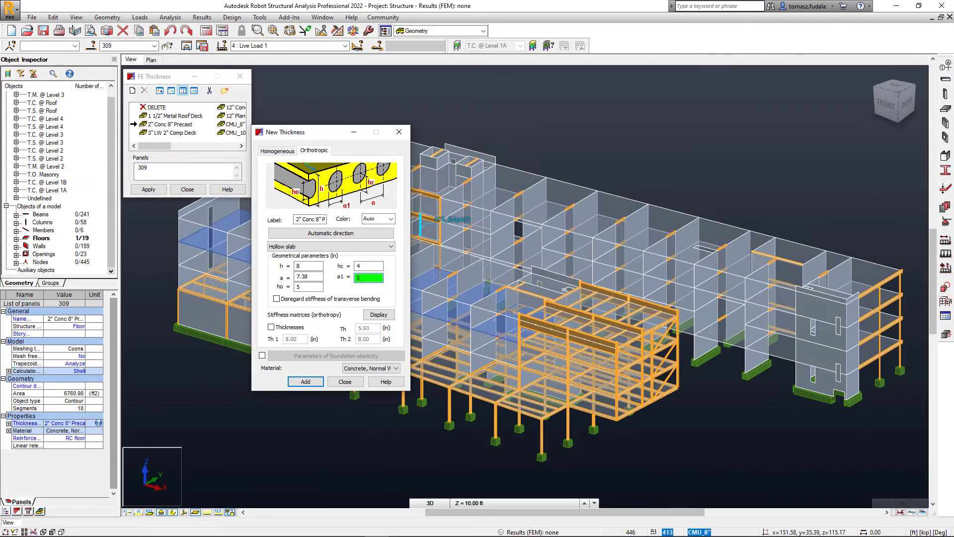